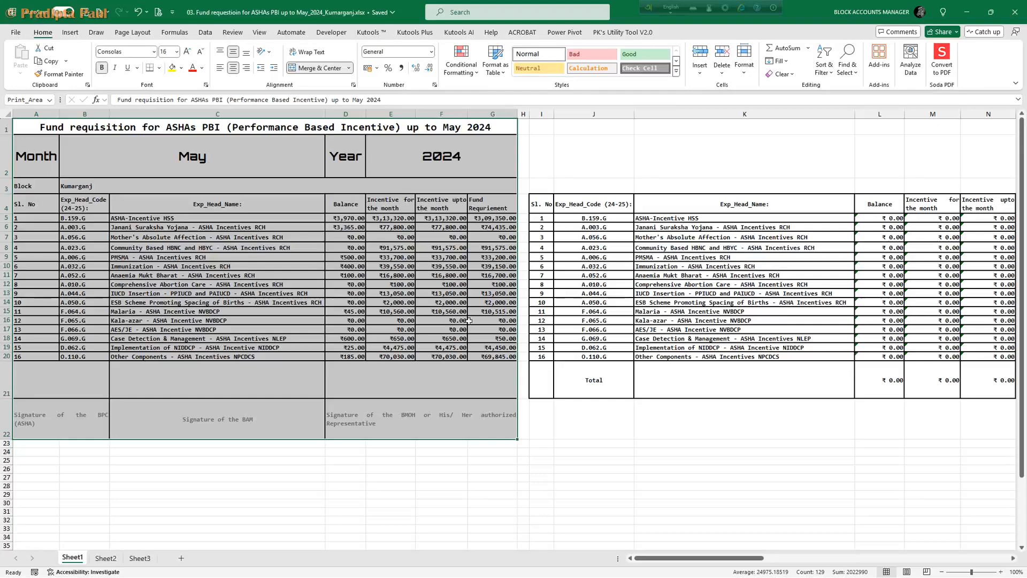
# - Review the fund requisition form in A1:G22 and the head-wise claim and balance table starting at column Z on Sheet1
pyautogui.click(672, 429)
pyautogui.moveTo(118, 129); pyautogui.dragTo(188, 422)
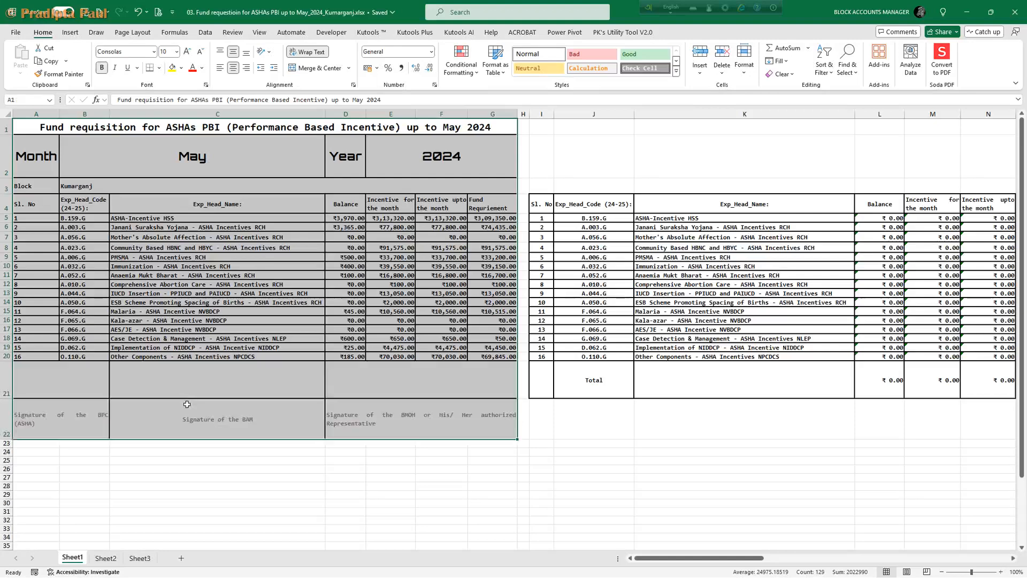
pyautogui.click(677, 424)
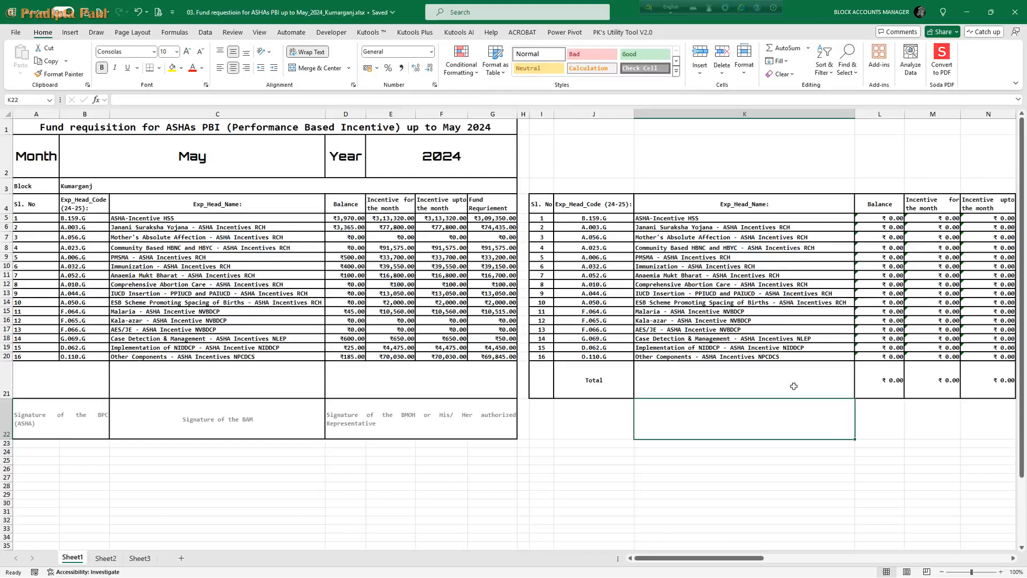
pyautogui.click(1005, 559)
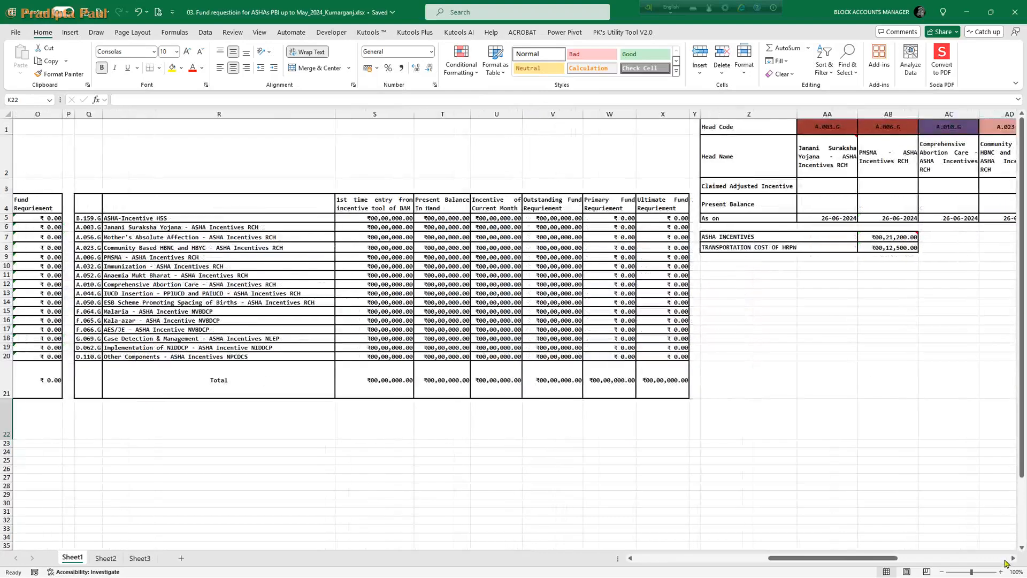
pyautogui.click(1012, 559)
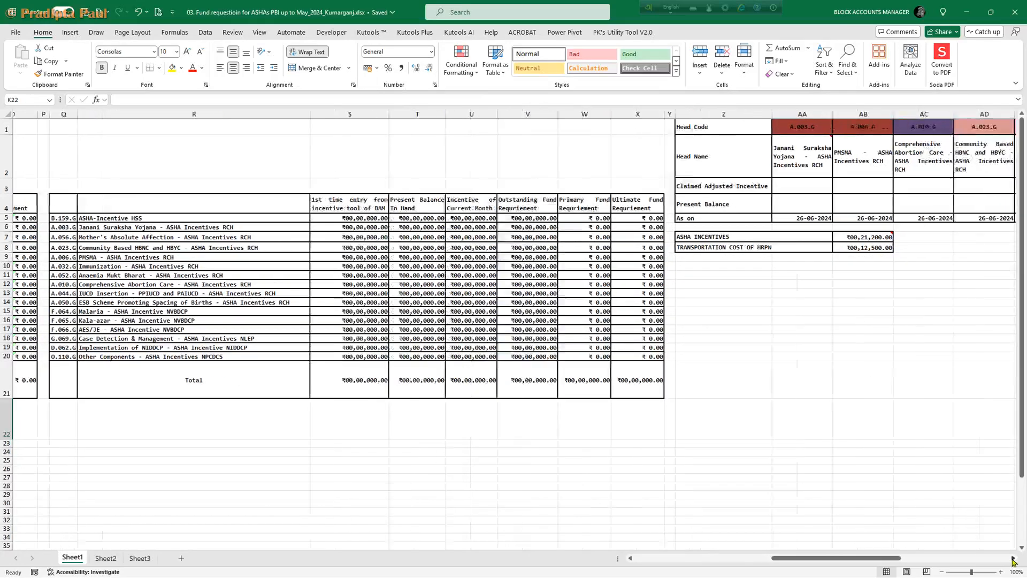
pyautogui.click(1012, 559)
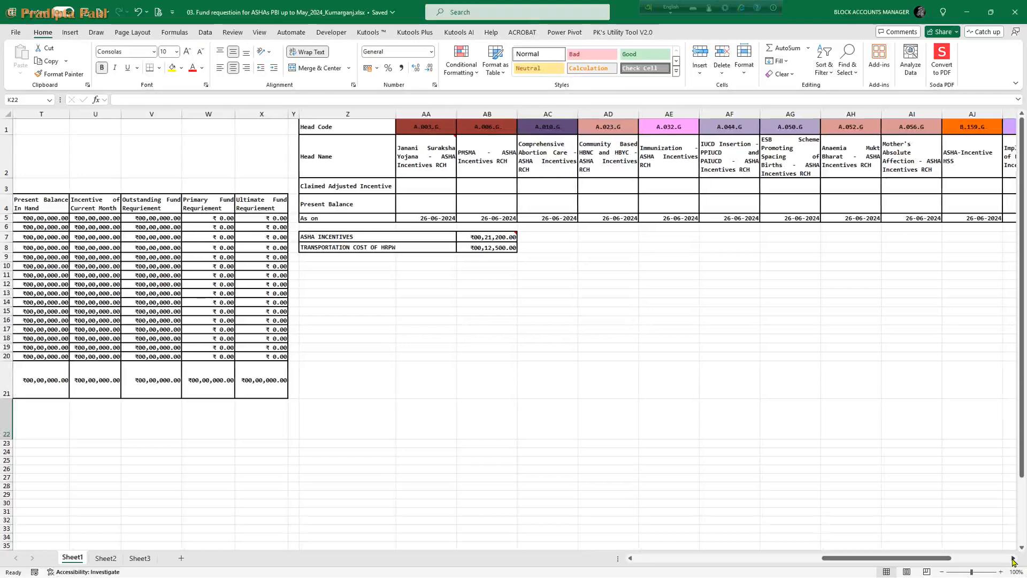
pyautogui.click(413, 189)
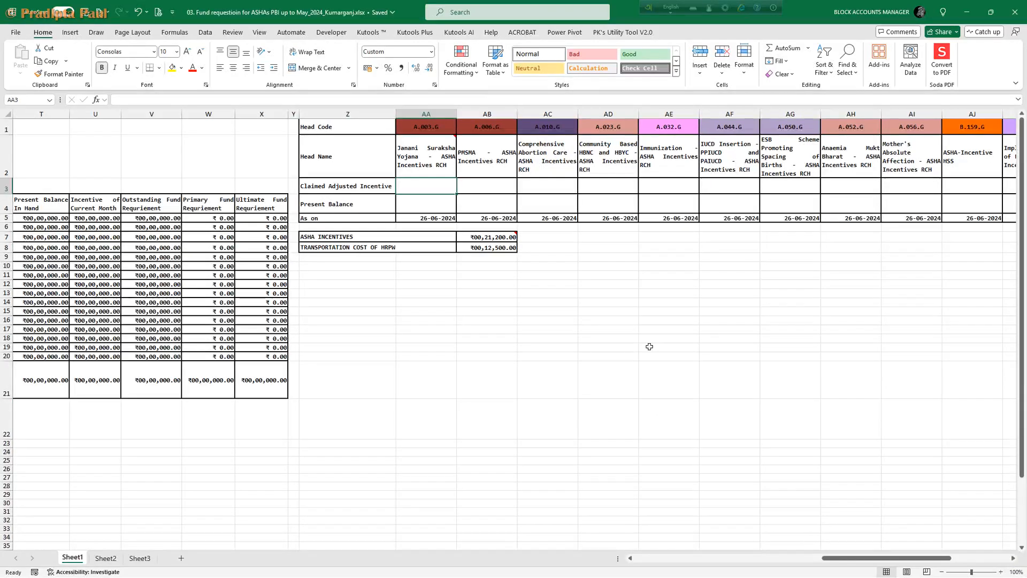
# - Switch to the 03. May 2024 workbook and open its Head & ASHA-Wise Final Claim sheet
pyautogui.hotkey('alt', 'Tab')
pyautogui.hotkey('alt', 'Tab')
pyautogui.hotkey('alt', 'Tab')
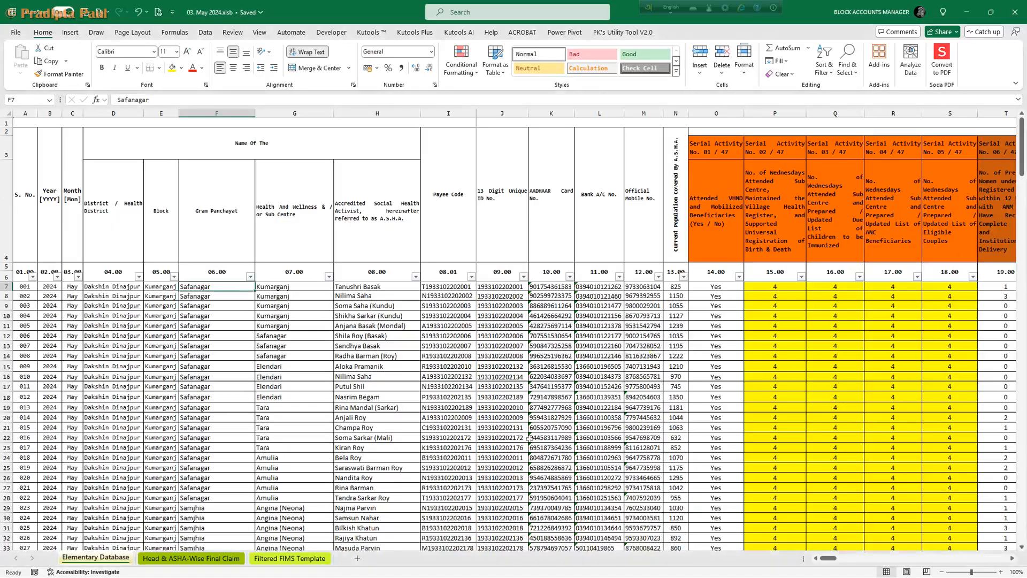
pyautogui.click(217, 559)
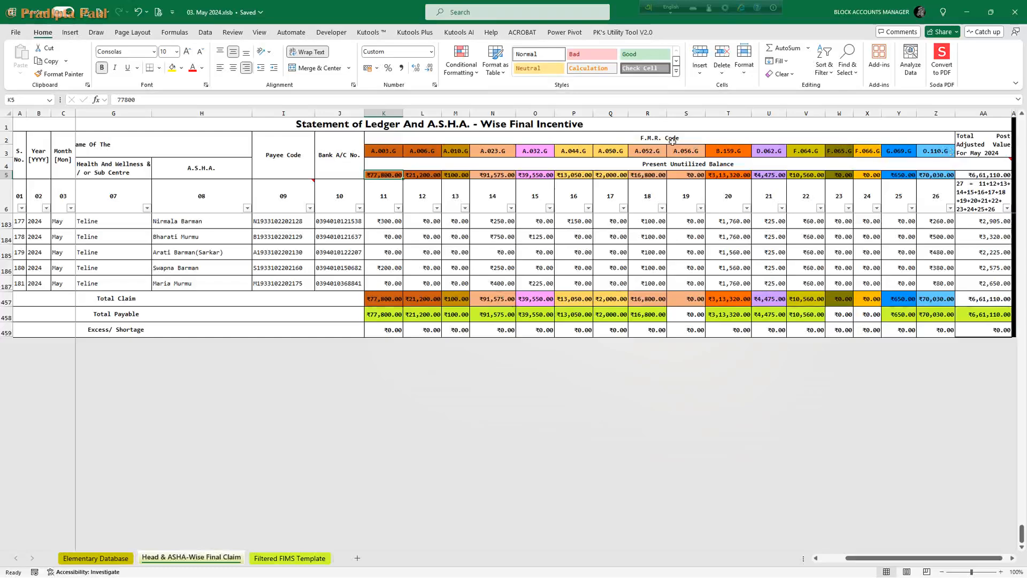
pyautogui.hotkey('alt', 'Tab')
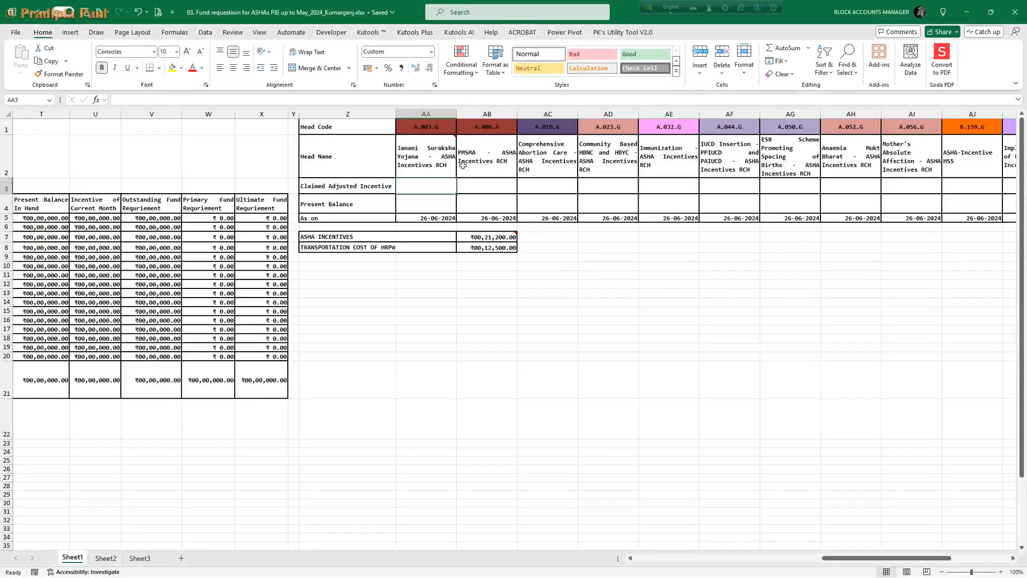
pyautogui.hotkey('alt', 'Tab')
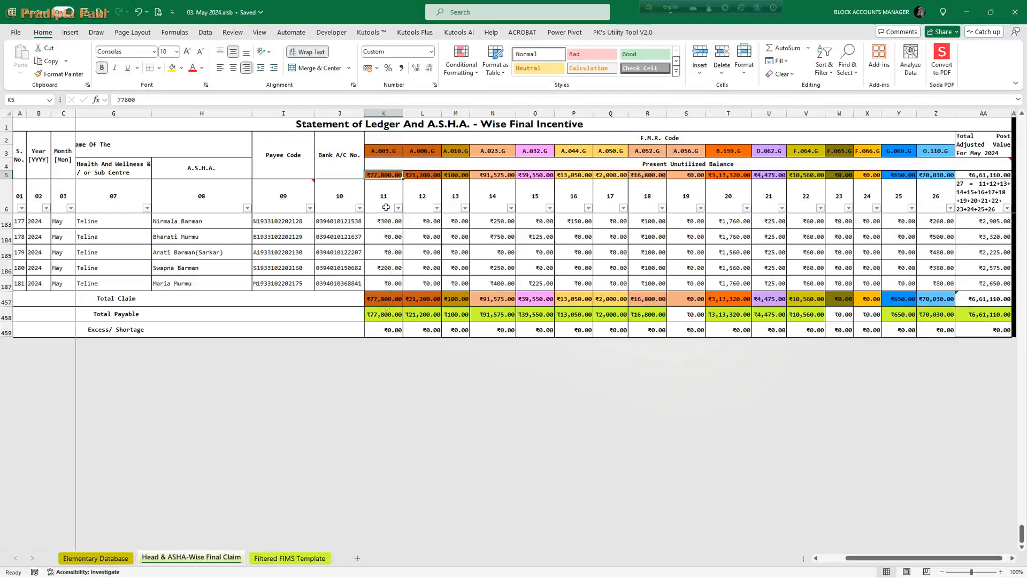
# - Copy the Present Unutilized Balance row K5:Z5 as values into the requisition workbook's Present Balance row, starting at AA4
pyautogui.hotkey('ctrl', 'shift', 'Right')
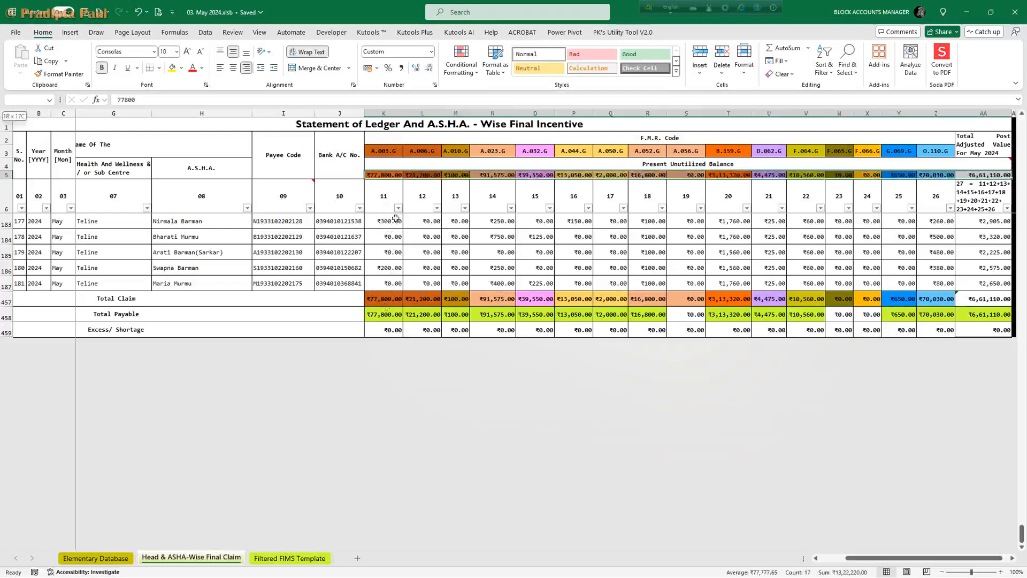
pyautogui.hotkey('ctrl', 'c')
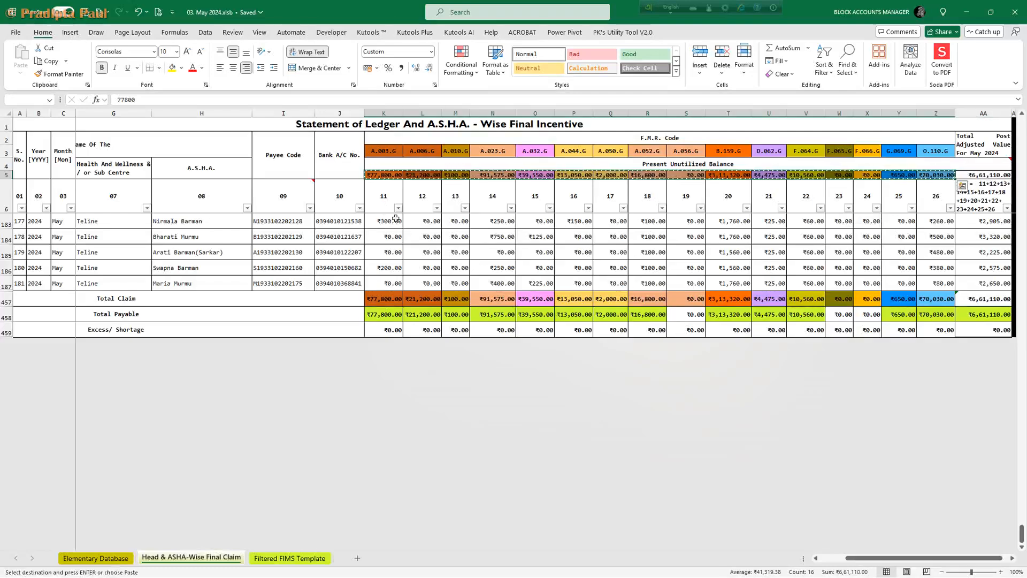
pyautogui.hotkey('alt', 'Tab')
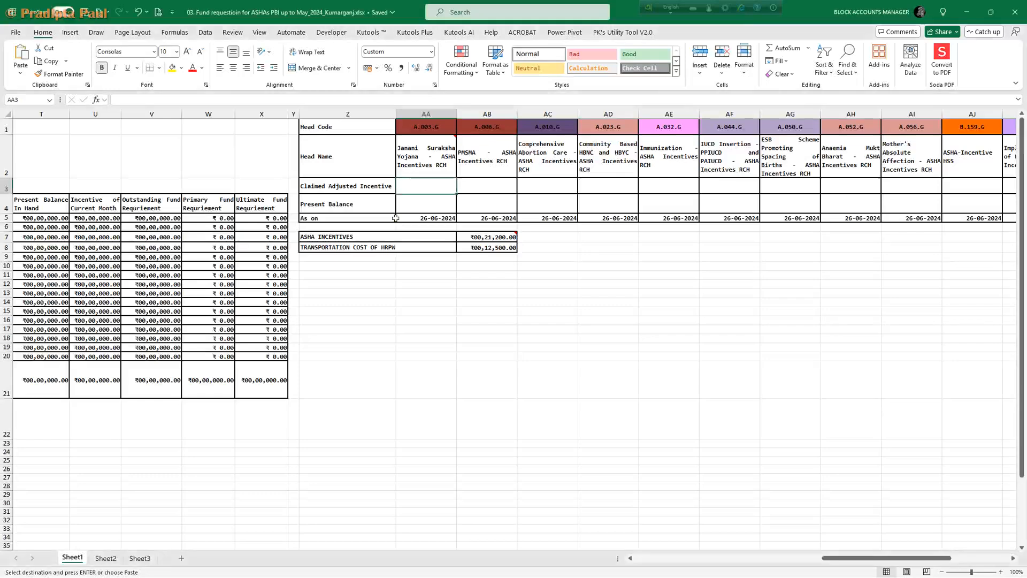
pyautogui.rightClick(423, 203)
pyautogui.press('Escape')
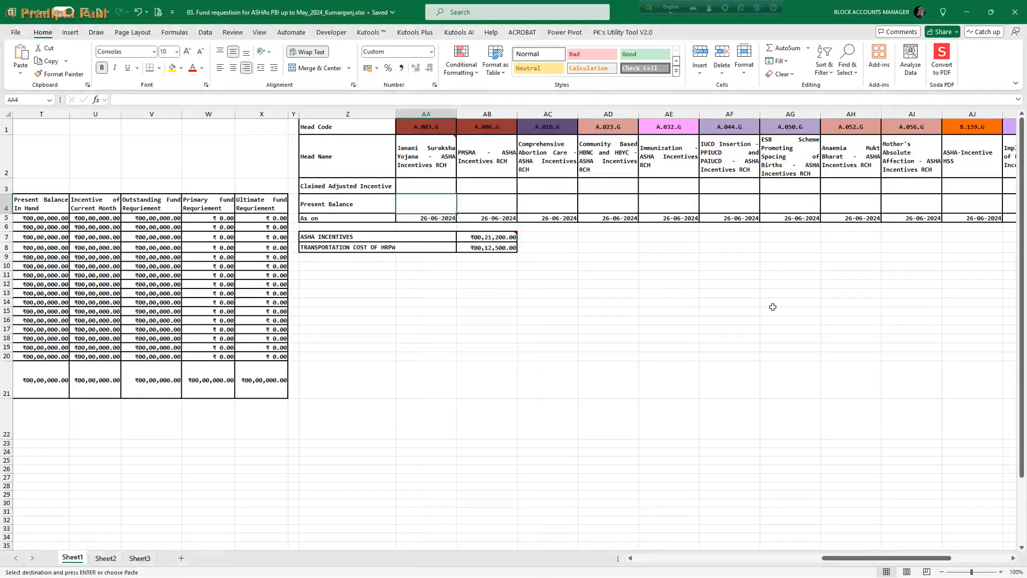
pyautogui.hotkey('ctrl', 'v')
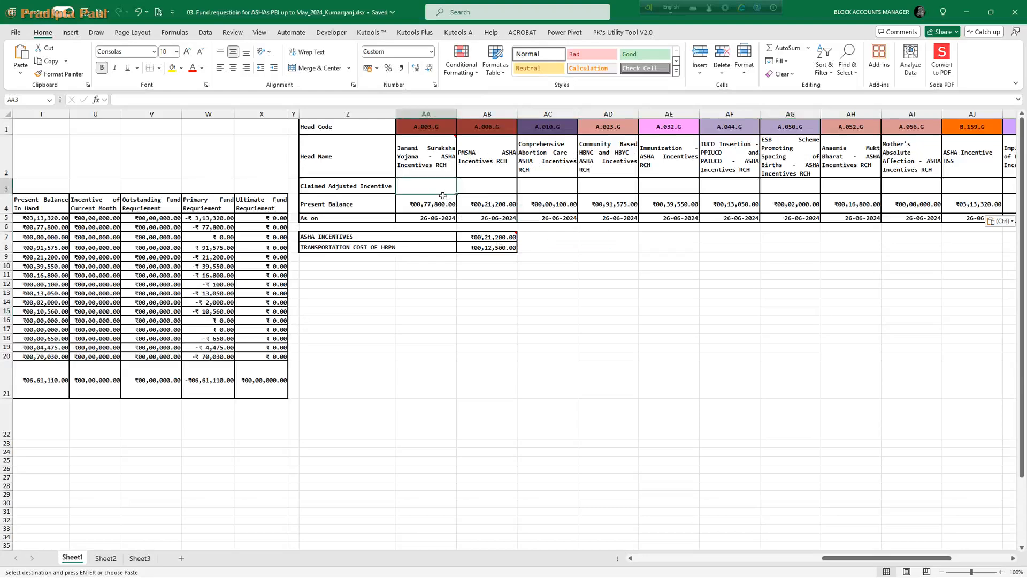
# - Copy the Total Claim row K457:Z457 from the May workbook as values into the Claimed Adjusted Incentive row, starting at AA3
pyautogui.hotkey('alt', 'Tab')
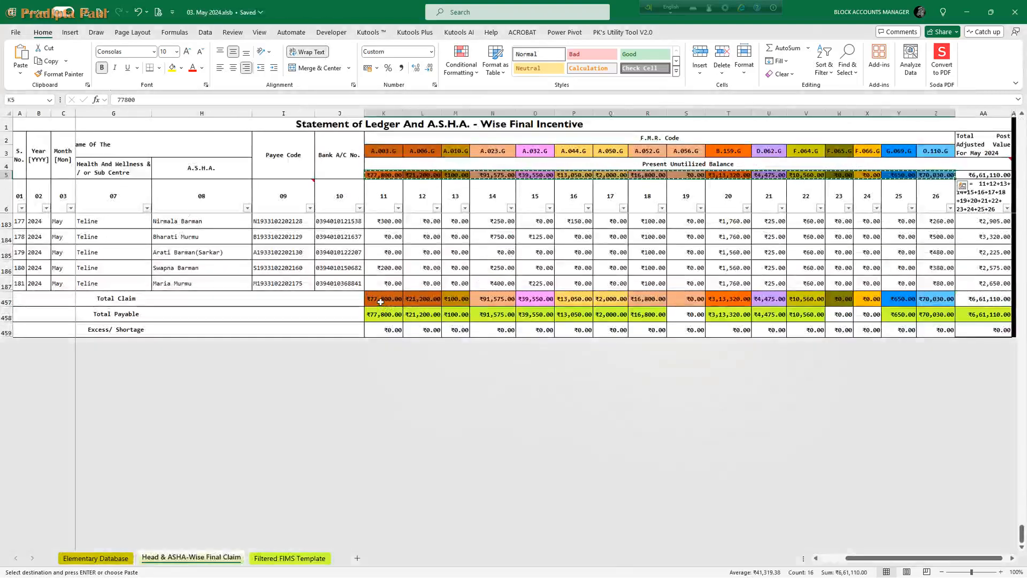
pyautogui.click(381, 302)
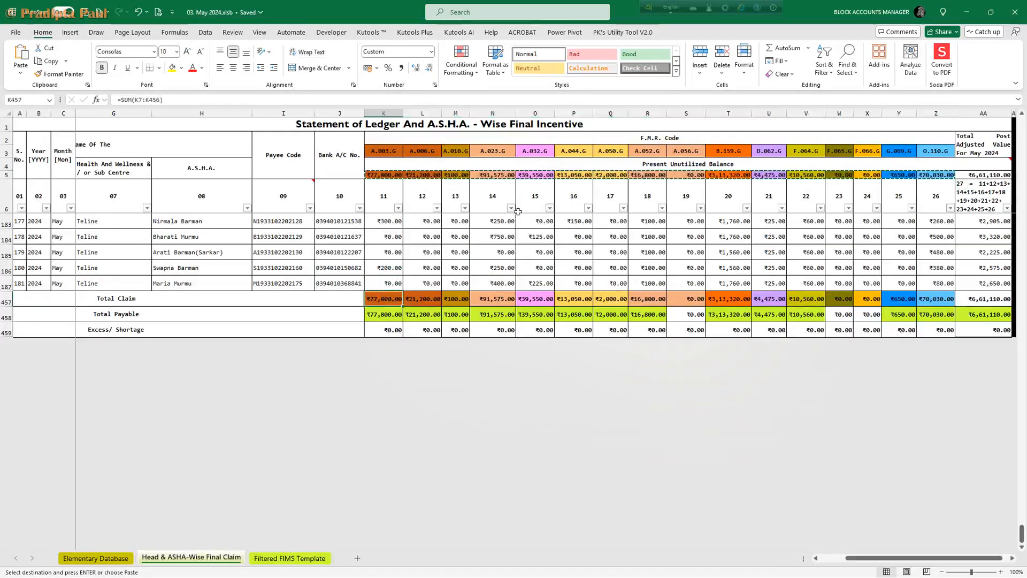
pyautogui.hotkey('ctrl', 'shift', 'Right')
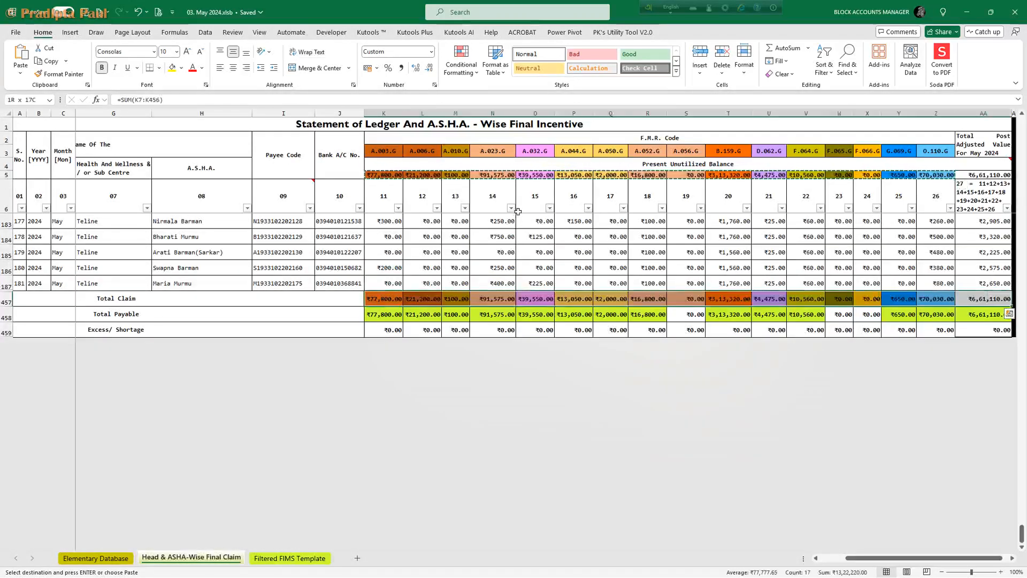
pyautogui.hotkey('shift', 'Left')
pyautogui.hotkey('ctrl', 'c')
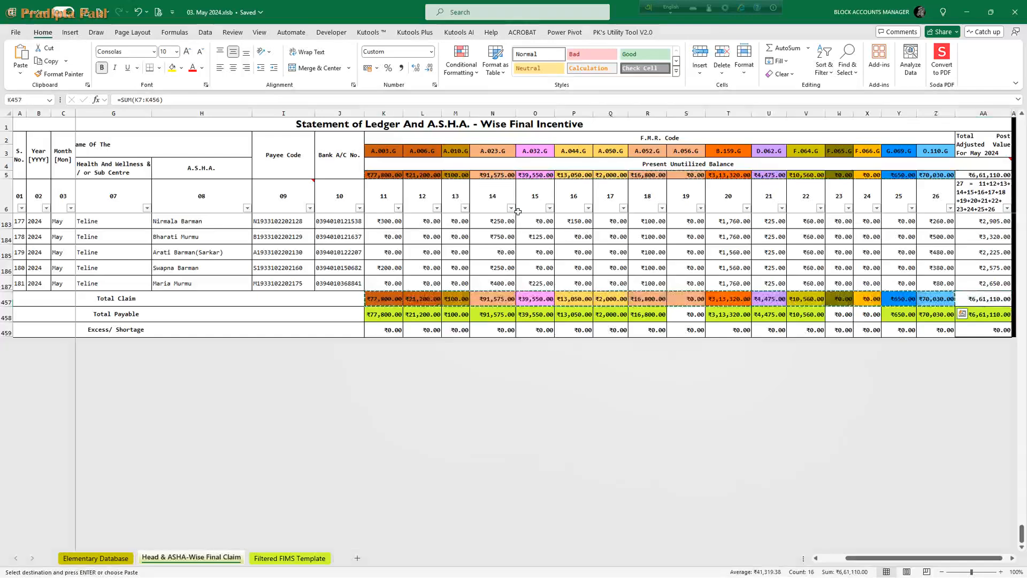
pyautogui.hotkey('ctrl', 'Tab')
pyautogui.rightClick(418, 190)
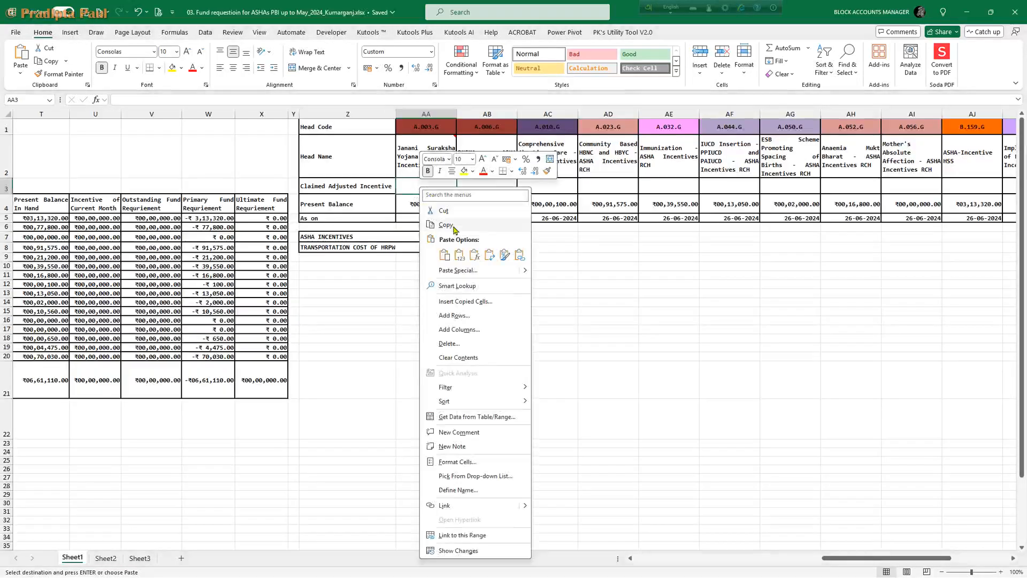
pyautogui.click(461, 250)
pyautogui.click(833, 319)
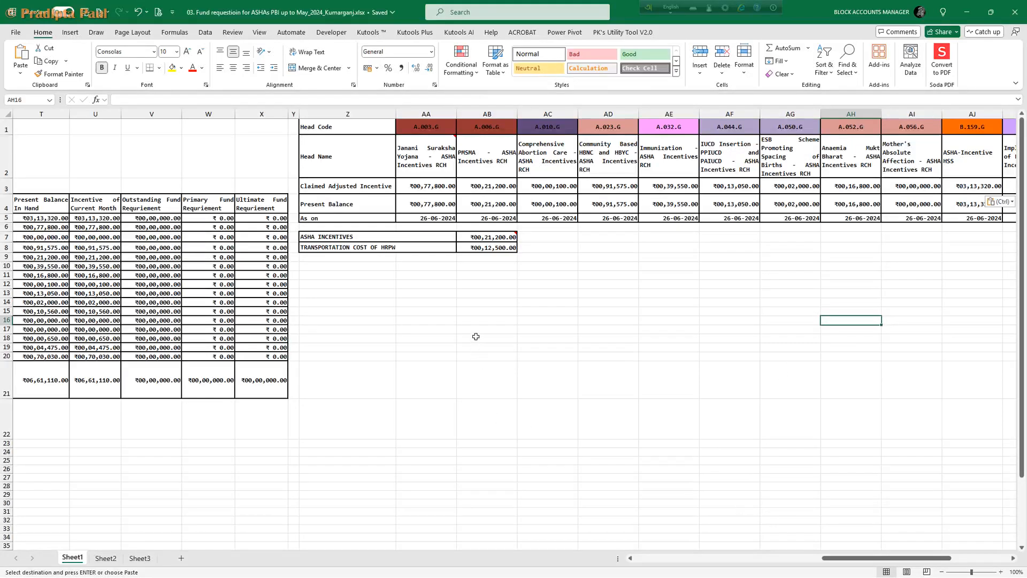
pyautogui.click(489, 185)
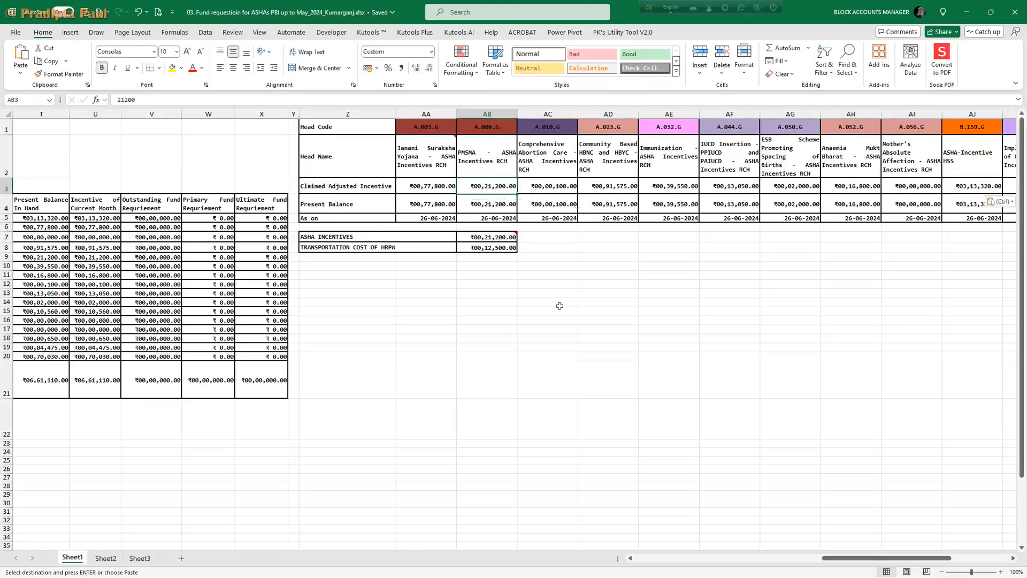
pyautogui.moveTo(511, 237)
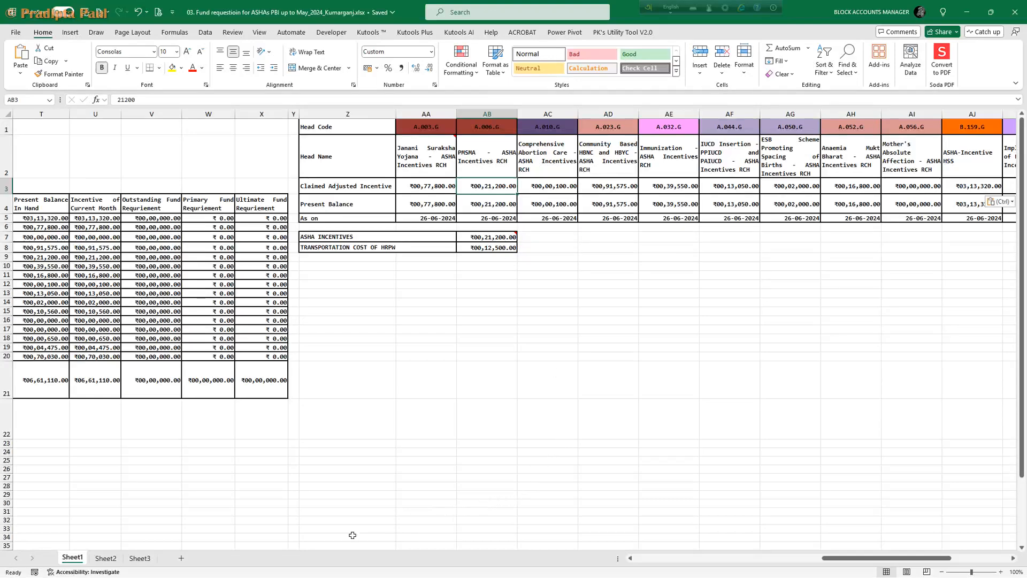
pyautogui.hotkey('alt', 'Tab')
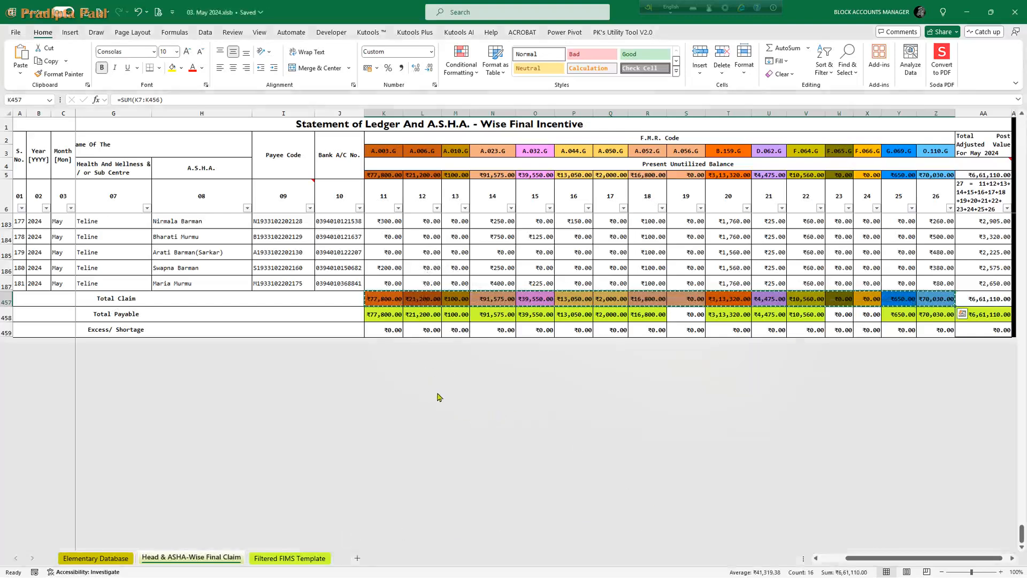
pyautogui.hotkey('alt', 'Tab')
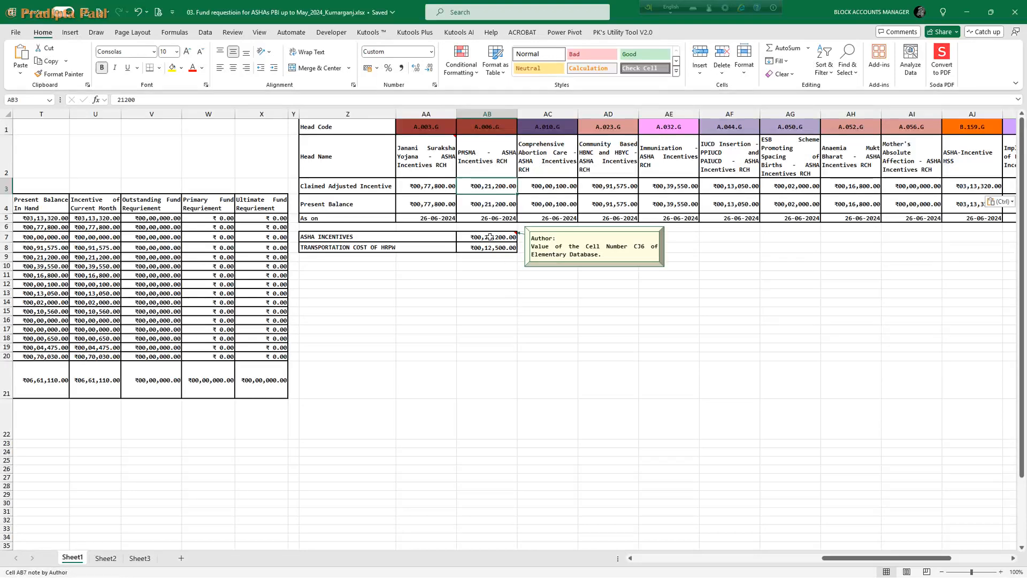
# - Delete the notes from the Janani Suraksha Yojana head name cell AA2 and the ASHA INCENTIVES amount in AB7
pyautogui.click(445, 170)
pyautogui.keyDown('ctrl'); pyautogui.click(494, 237); pyautogui.keyUp('ctrl')
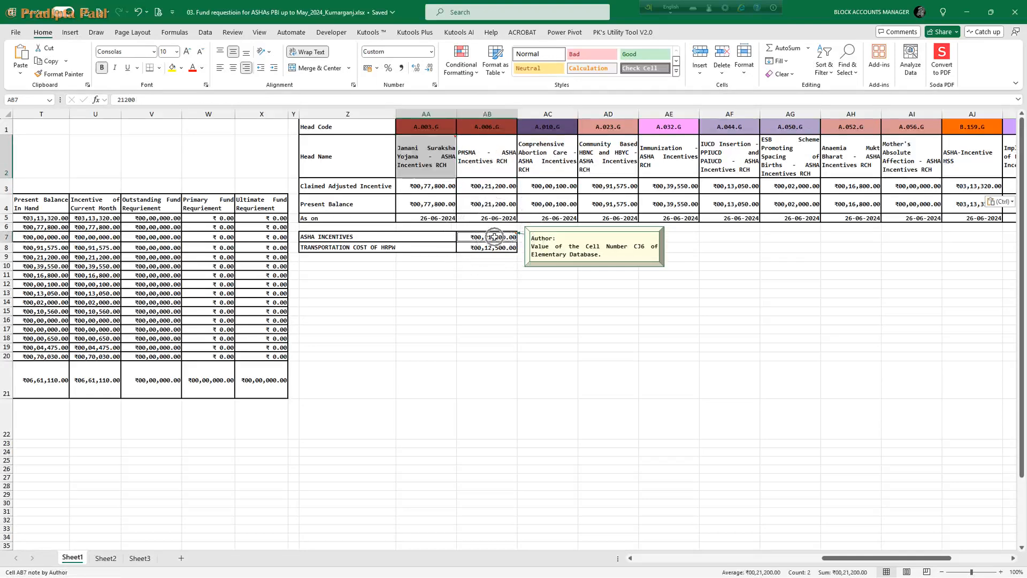
pyautogui.rightClick(494, 237)
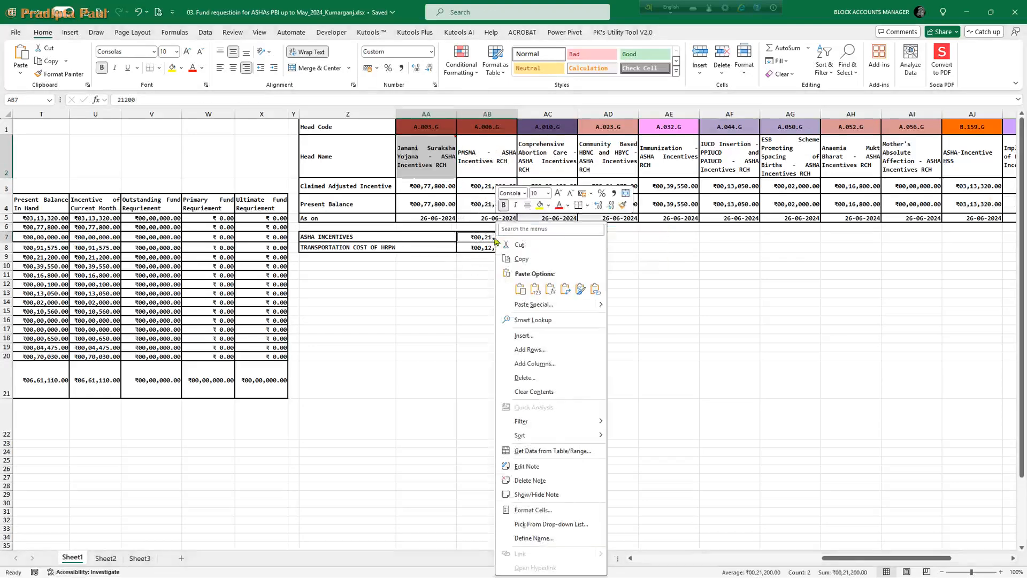
pyautogui.click(554, 478)
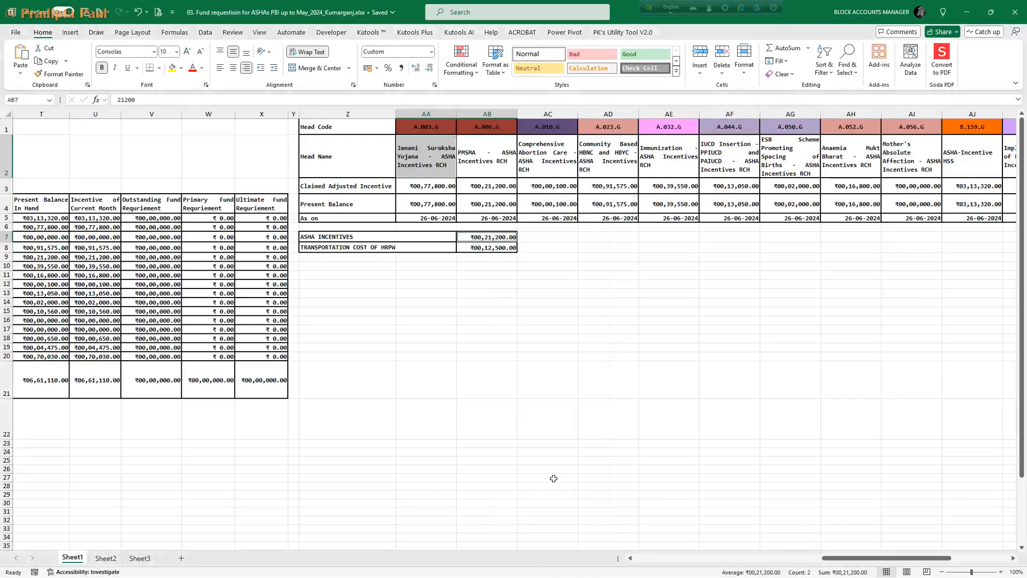
pyautogui.click(615, 391)
# - Examine the ASHA INCENTIVES and TRANSPORTATION COST OF HRPW entries in AB7:AB8 and the fund requirement table beside them
pyautogui.click(486, 238)
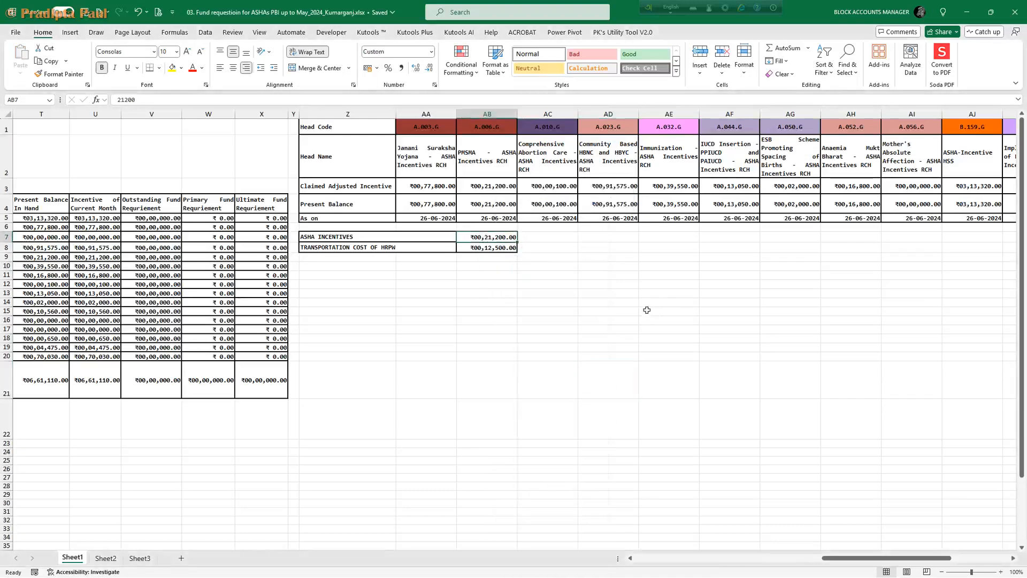
pyautogui.click(470, 249)
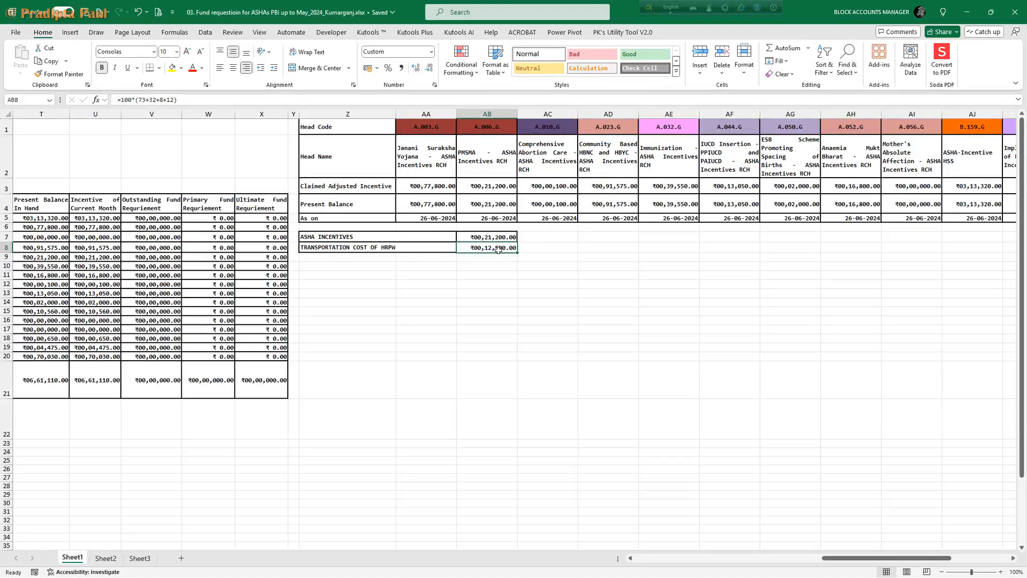
pyautogui.click(592, 256)
pyautogui.moveTo(494, 240); pyautogui.dragTo(494, 248)
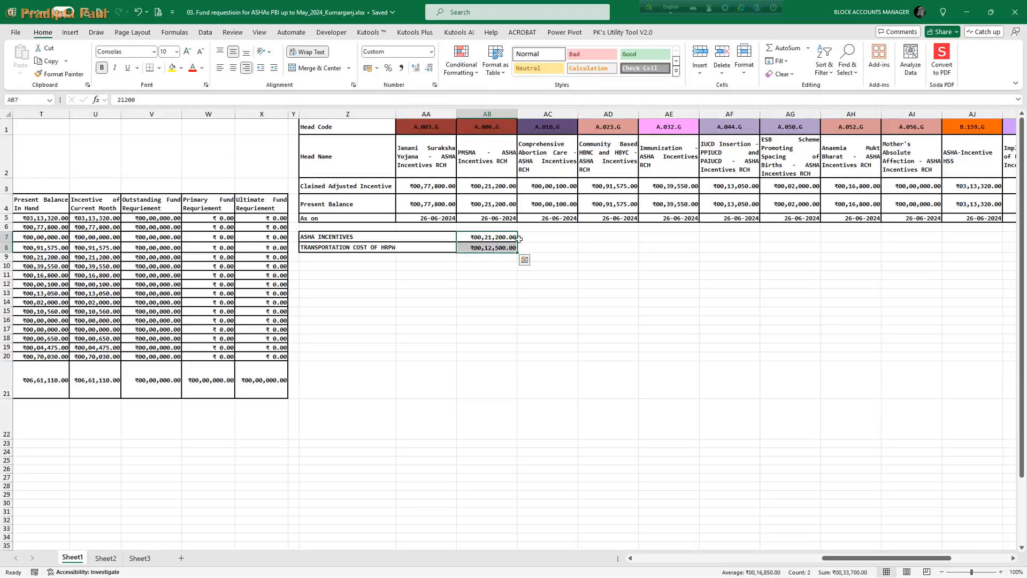
pyautogui.click(633, 560)
pyautogui.click(632, 560)
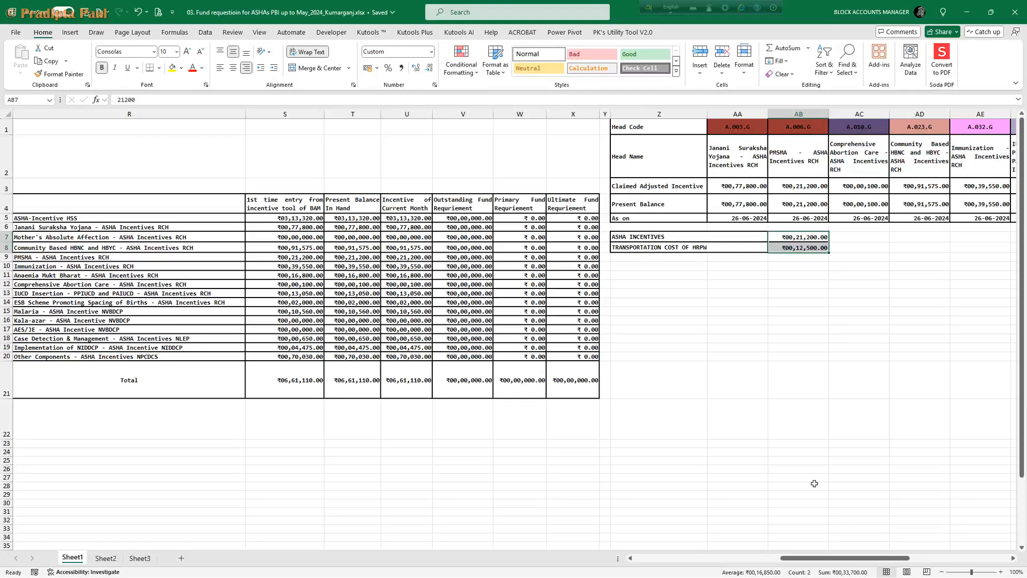
pyautogui.click(632, 559)
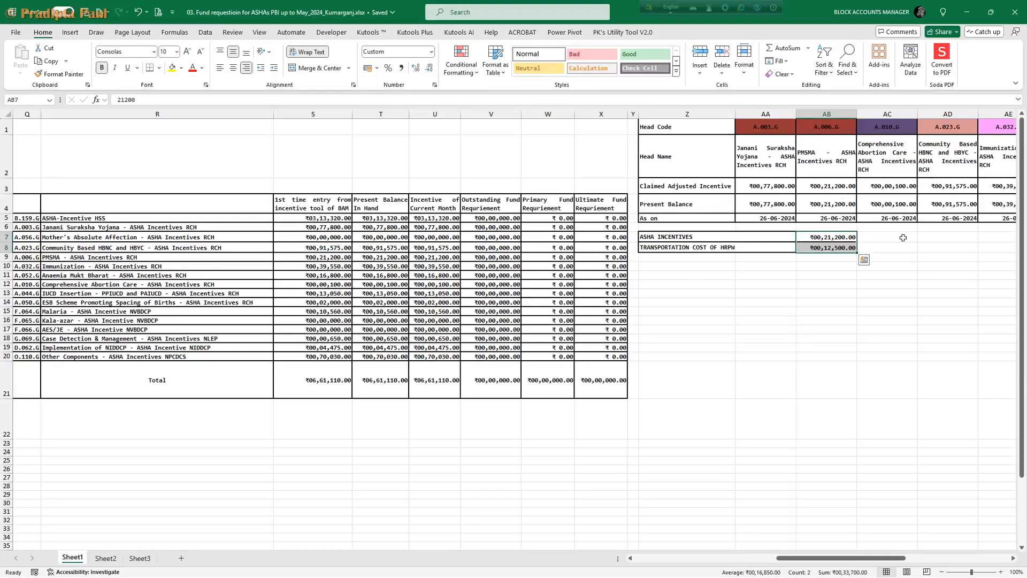
pyautogui.click(829, 234)
pyautogui.hotkey('shift', 'Down')
# - Set the PMSMA Claimed Adjusted Incentive in AB3 to the formula =AB7+AB8, adding ASHA incentives and HRPW transportation cost
pyautogui.click(828, 188)
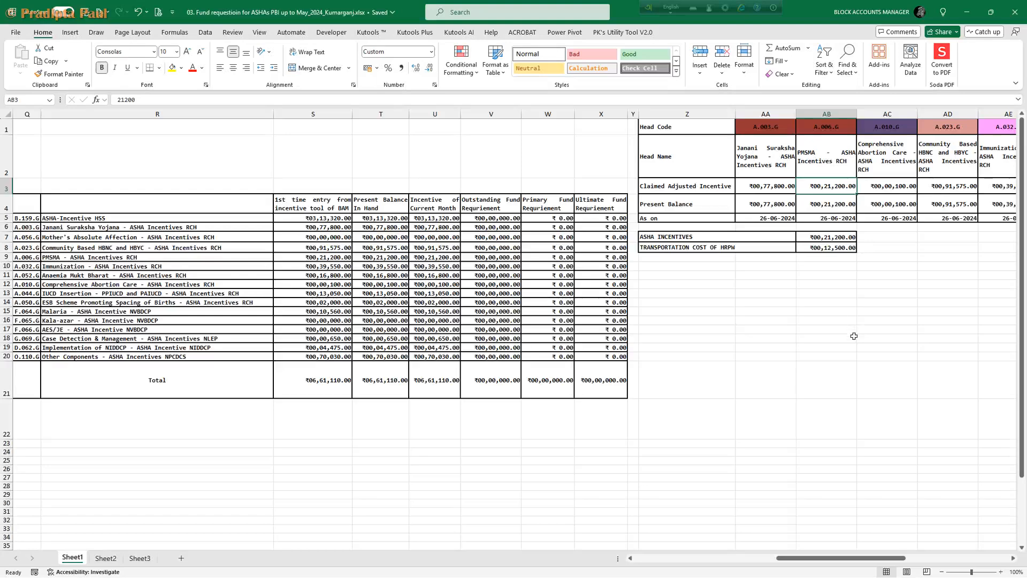
pyautogui.write('=')
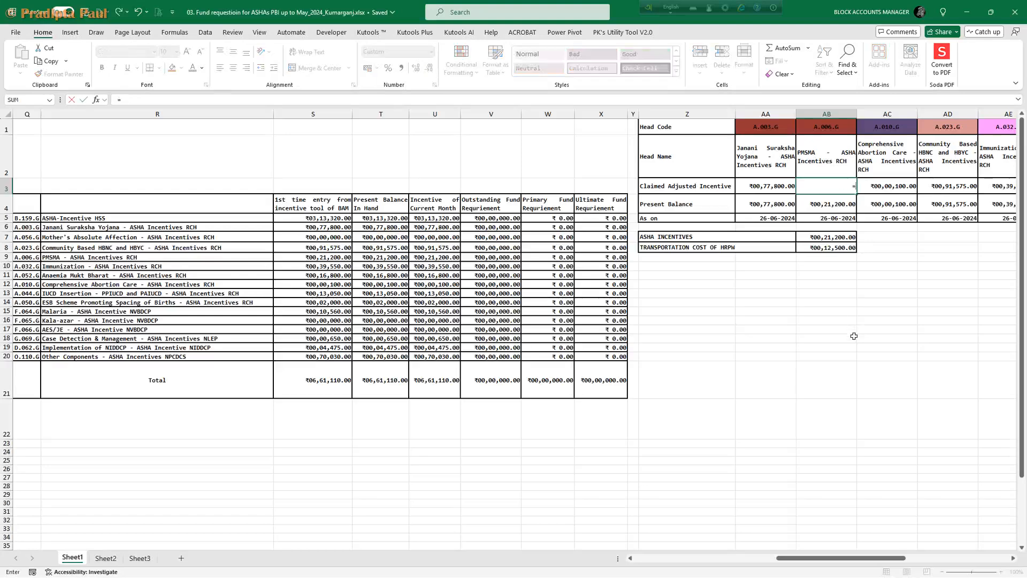
pyautogui.click(835, 237)
pyautogui.write('+')
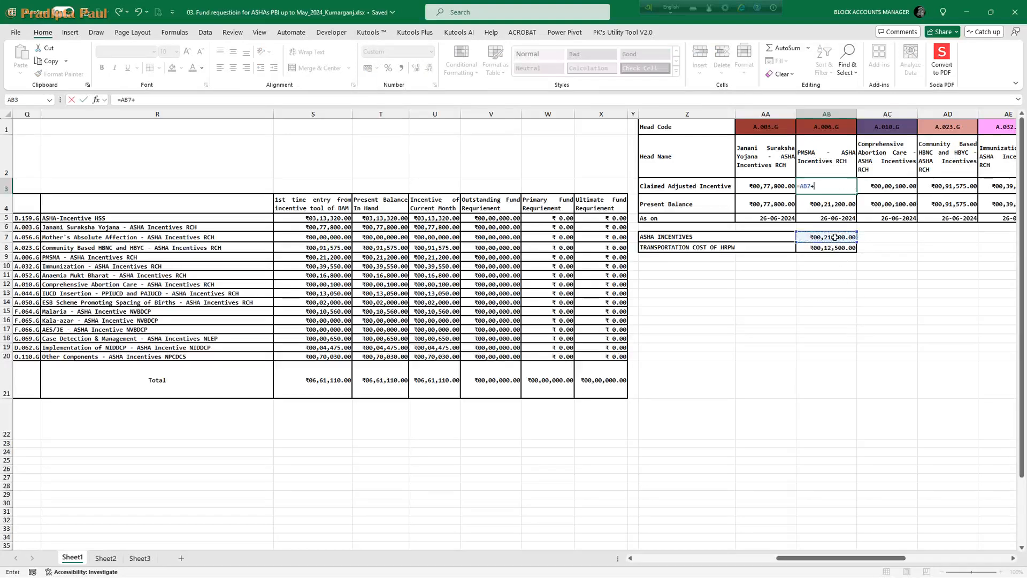
pyautogui.click(833, 247)
pyautogui.press('Tab')
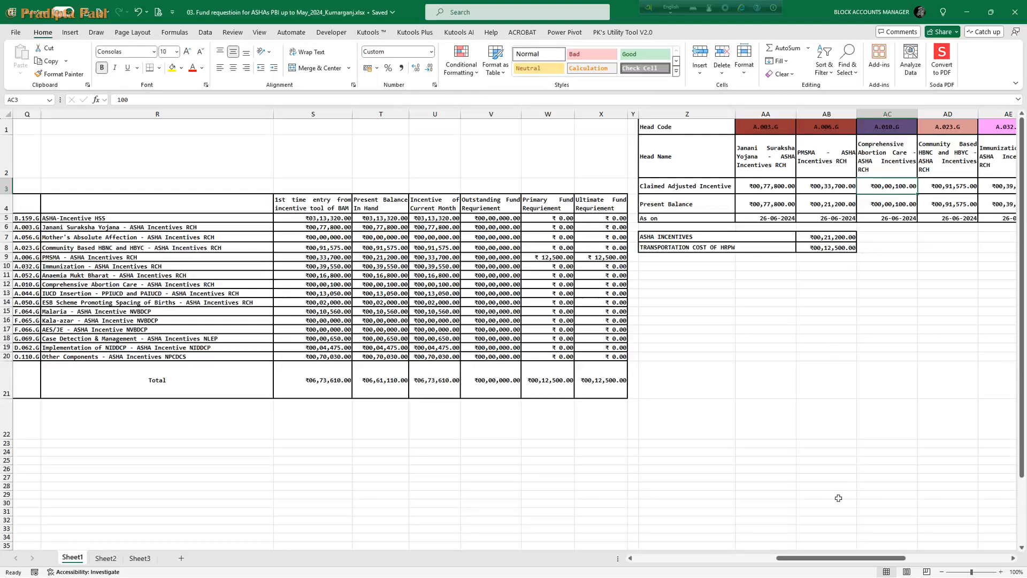
# - Set the Present Balance to 7800 for Janani Suraksha Yojana in AA4 and 88880 for Community Based HBNC and HBYC in AD4
pyautogui.click(778, 204)
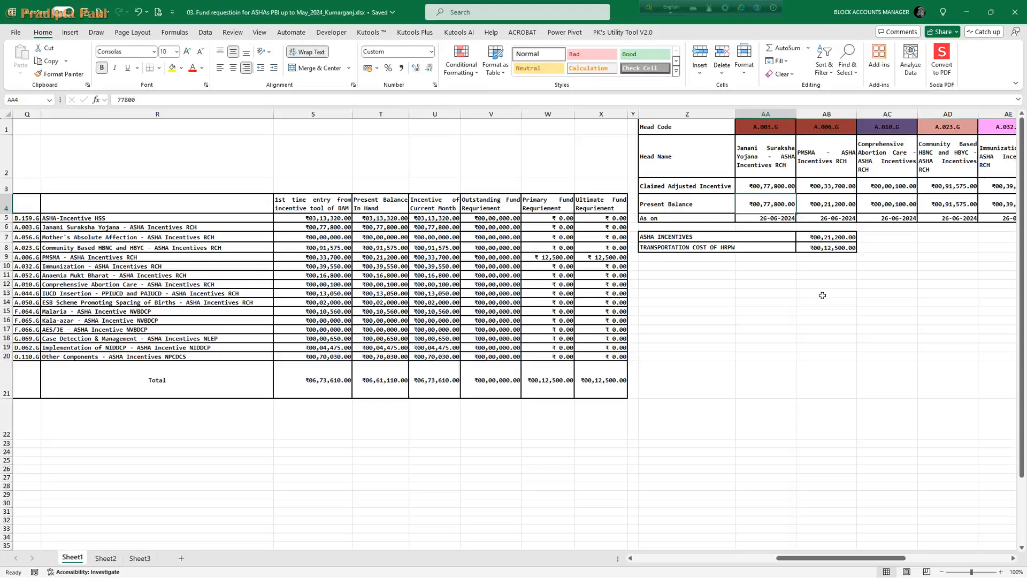
pyautogui.write('7800')
pyautogui.press('Tab')
pyautogui.press('Tab')
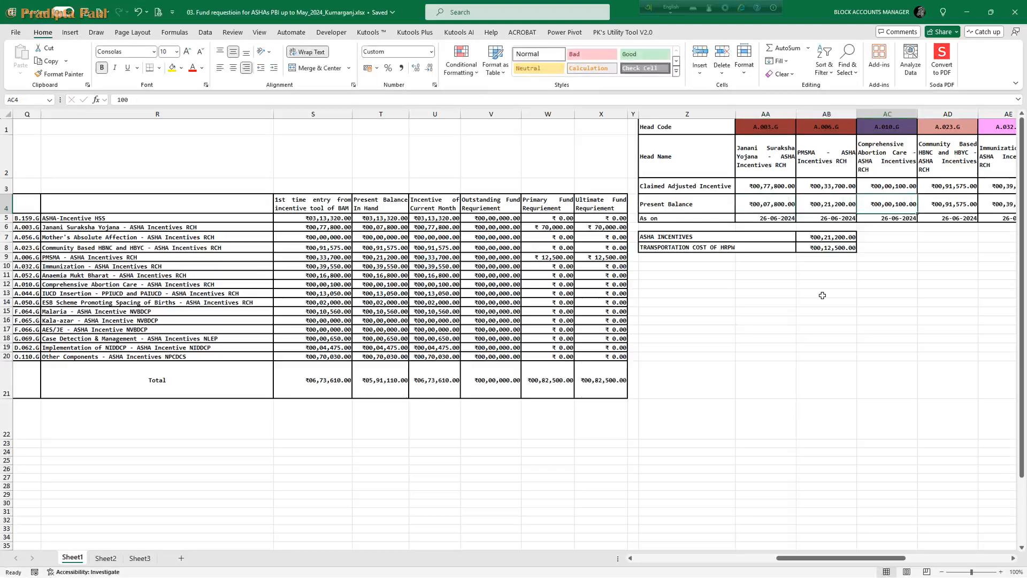
pyautogui.press('Tab')
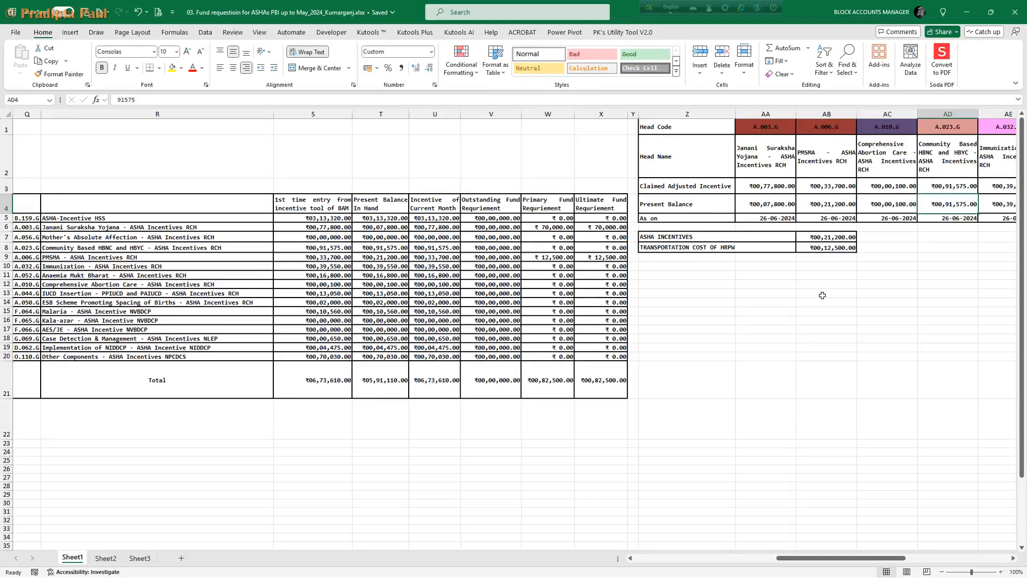
pyautogui.write('88,')
pyautogui.write('8888')
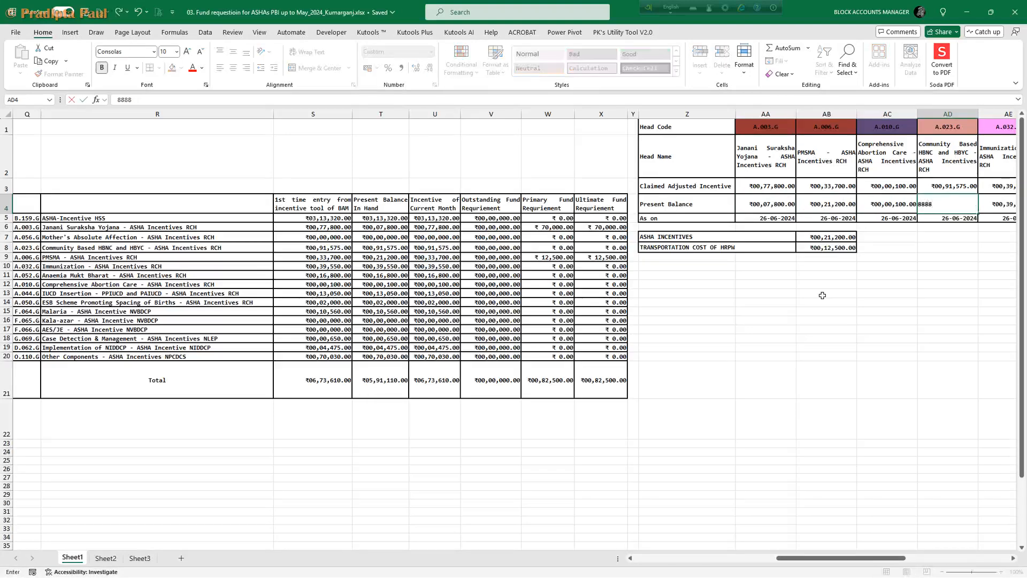
pyautogui.write('0')
pyautogui.press('Tab')
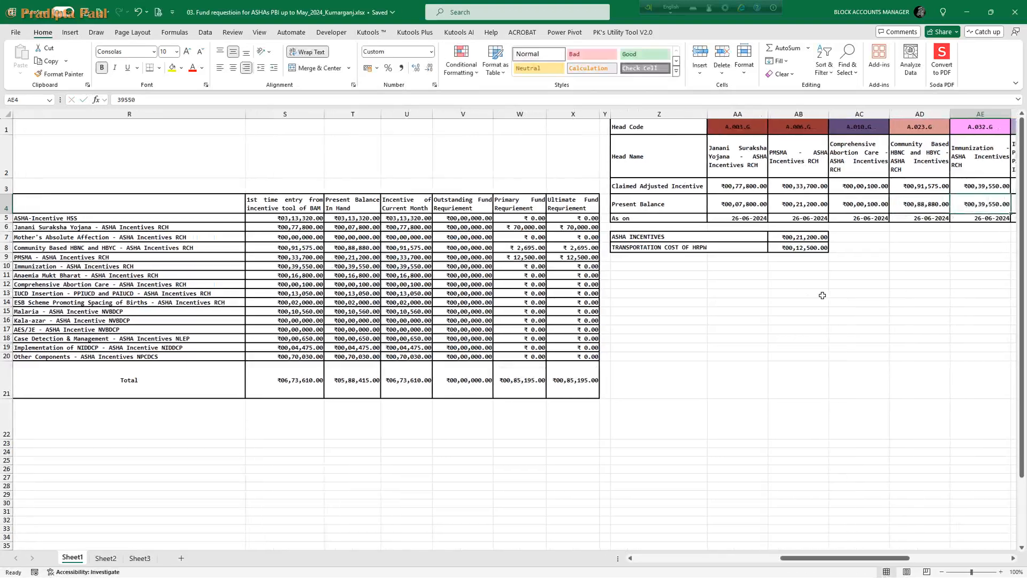
# - Set the Present Balance to 32999 for Immunization in AE4 and 12550 for IUCD Insertion in AF4
pyautogui.write('32,')
pyautogui.write('999')
pyautogui.press('Tab')
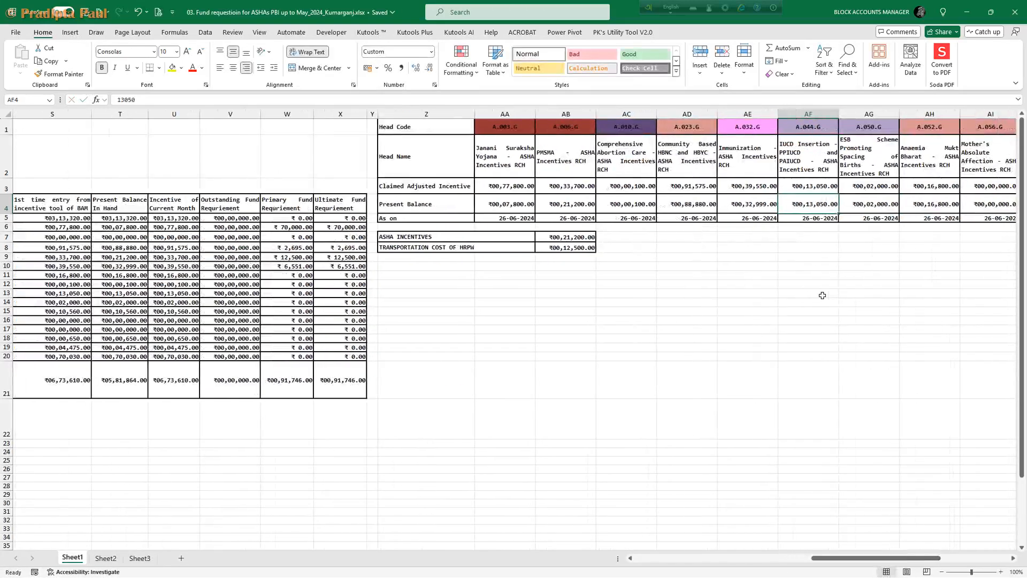
pyautogui.write('12,55')
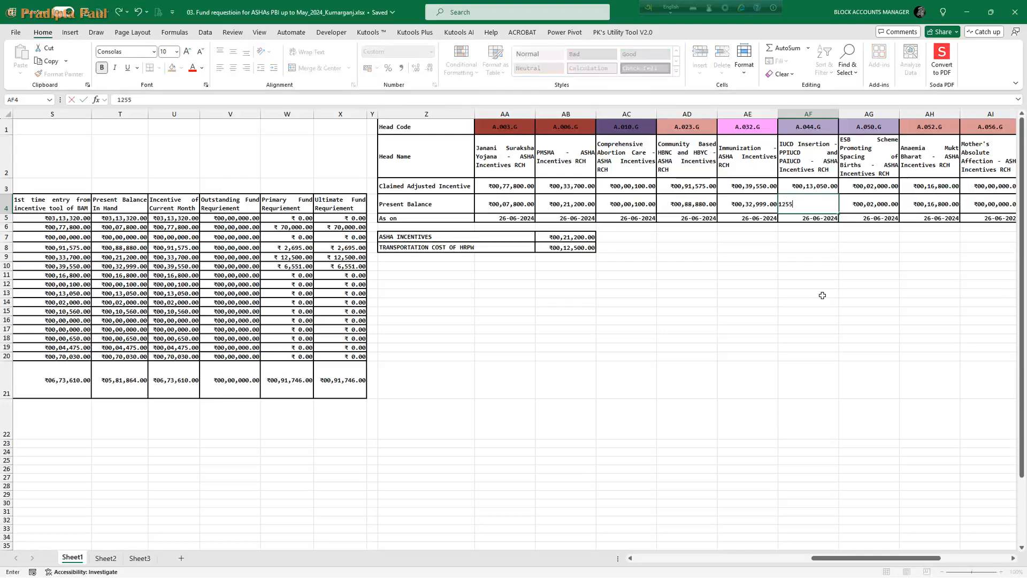
pyautogui.write('0')
pyautogui.press('Tab')
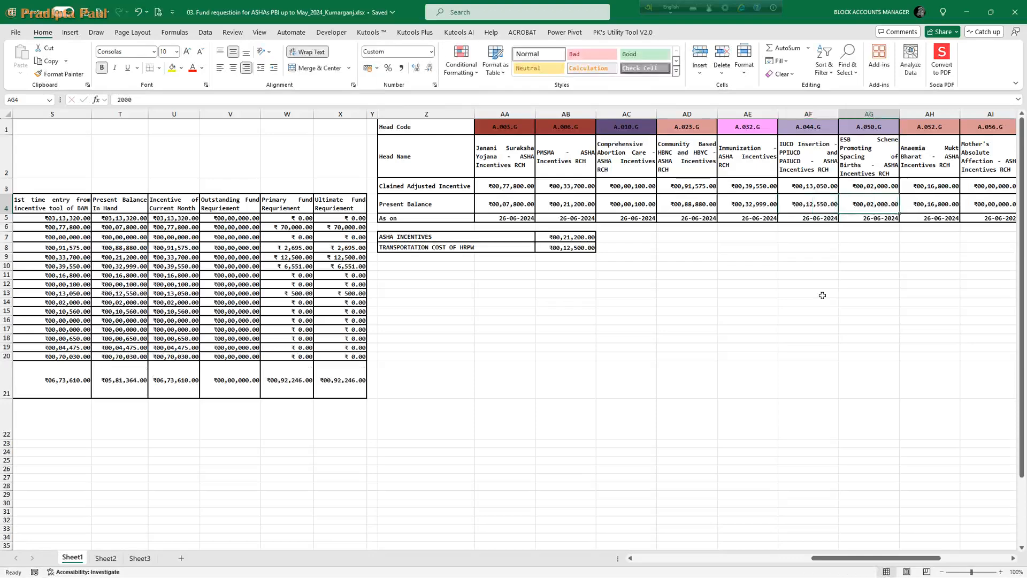
# - Set the Present Balance for the ASHA-Incentive HSS head in AJ4 to 300000
pyautogui.press('Tab')
pyautogui.press('Tab')
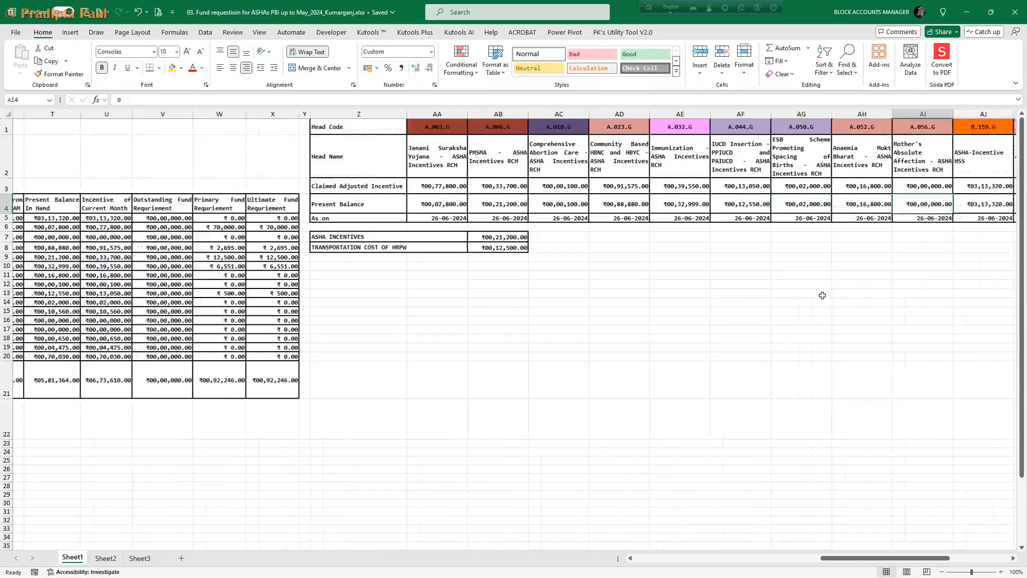
pyautogui.press('Tab')
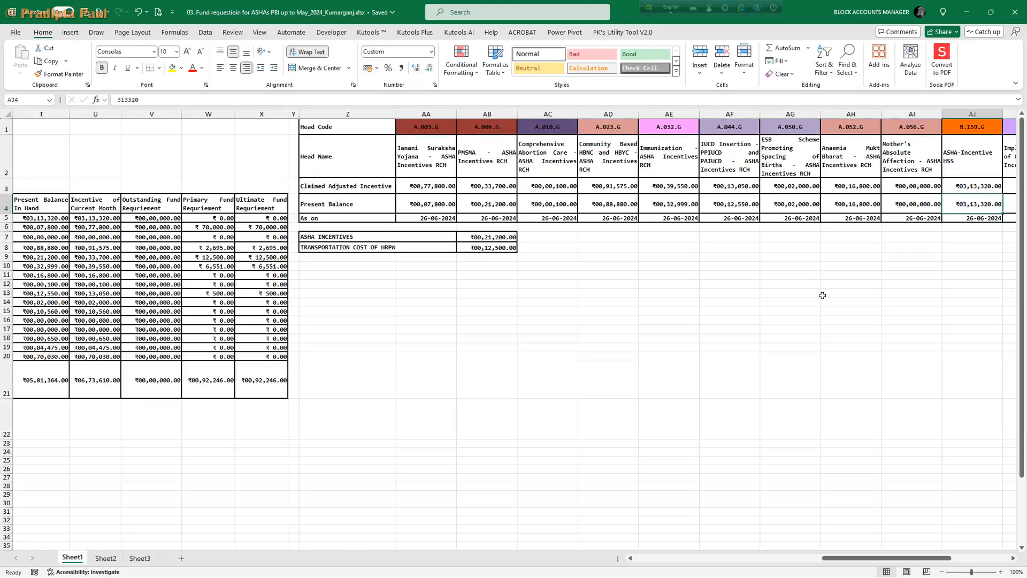
pyautogui.write('30000')
pyautogui.press('Tab')
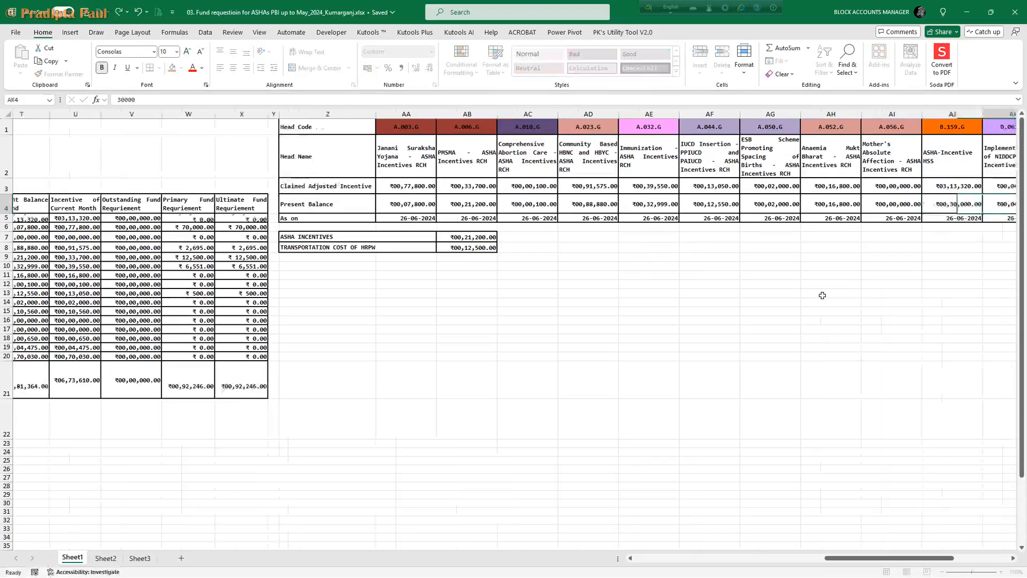
pyautogui.hotkey('shift', 'Tab')
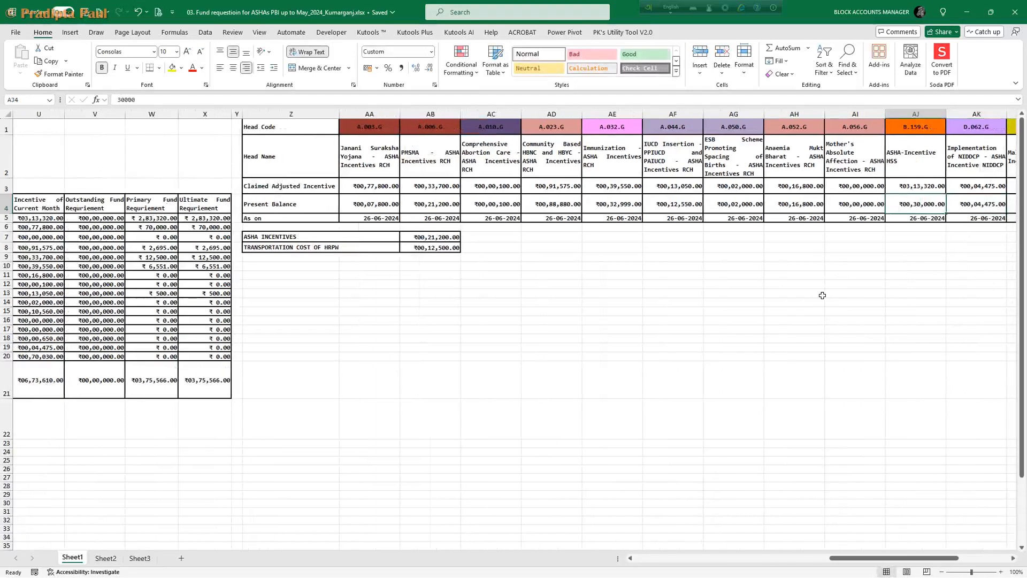
pyautogui.write('300000')
pyautogui.press('Tab')
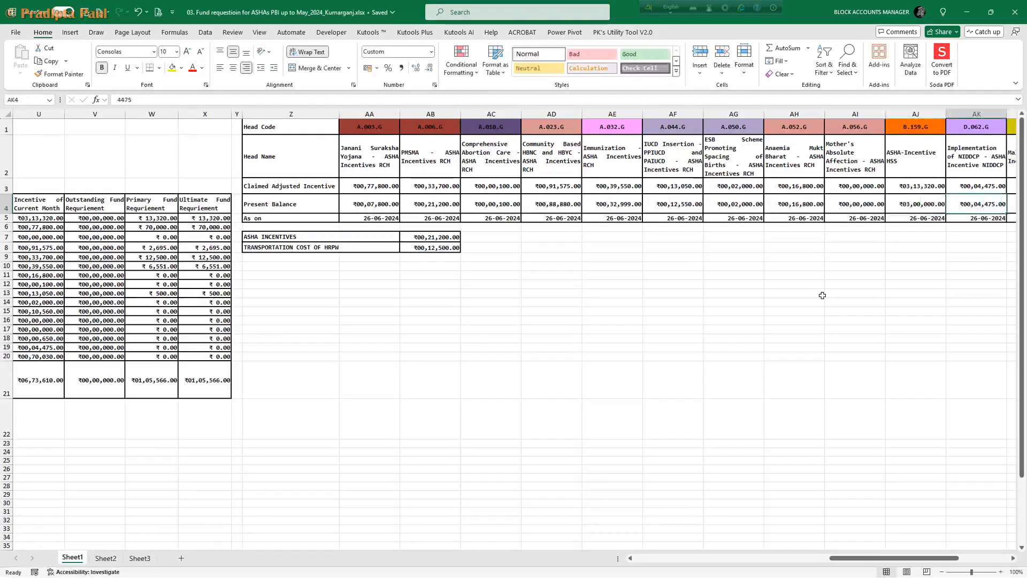
# - Set the Present Balance for Other Components - ASHA Incentives NPCDCS in AP4 to 72
pyautogui.press('Right')
pyautogui.press('Right')
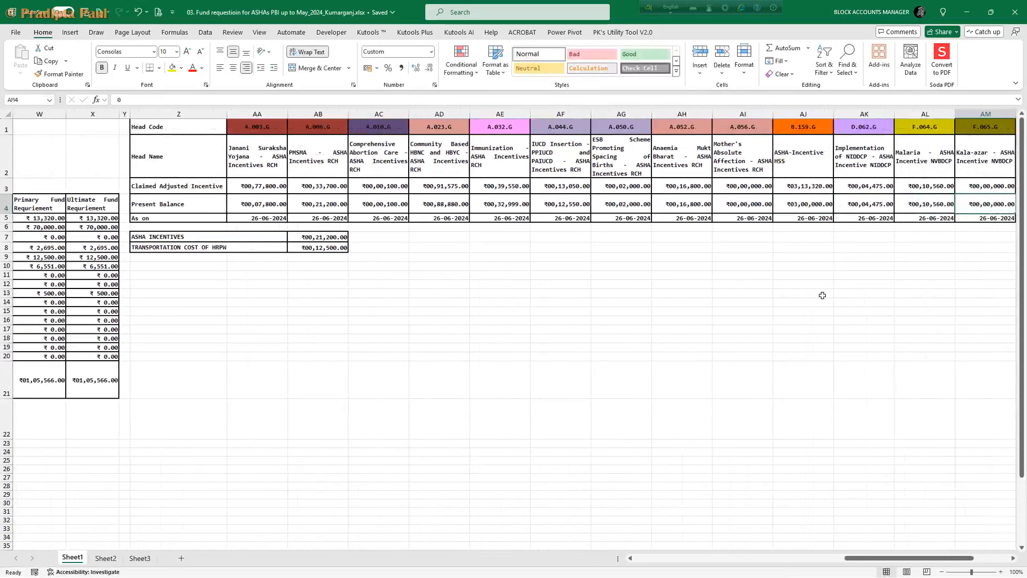
pyautogui.press('Right')
pyautogui.press('Right')
pyautogui.press('Right')
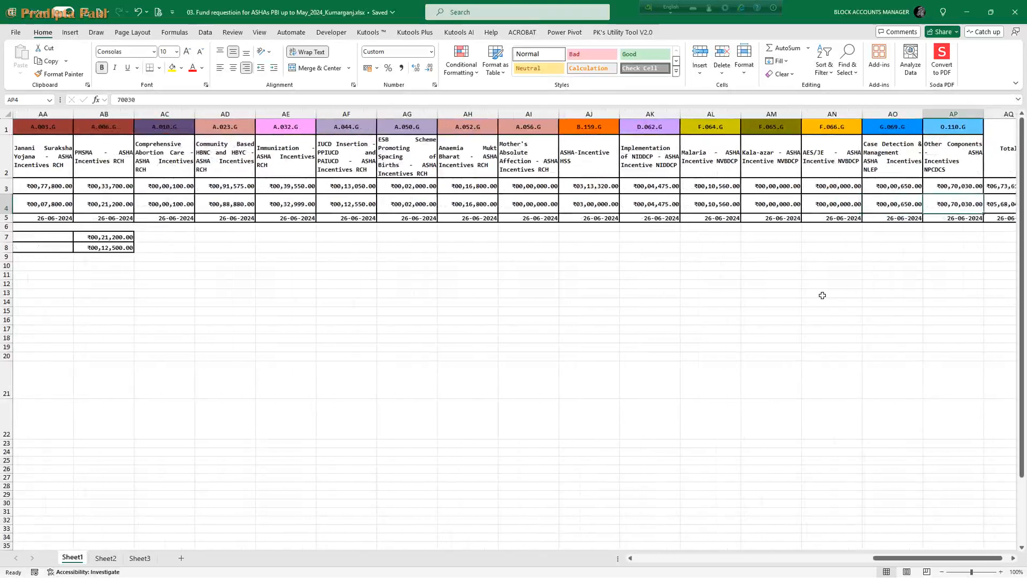
pyautogui.write('72')
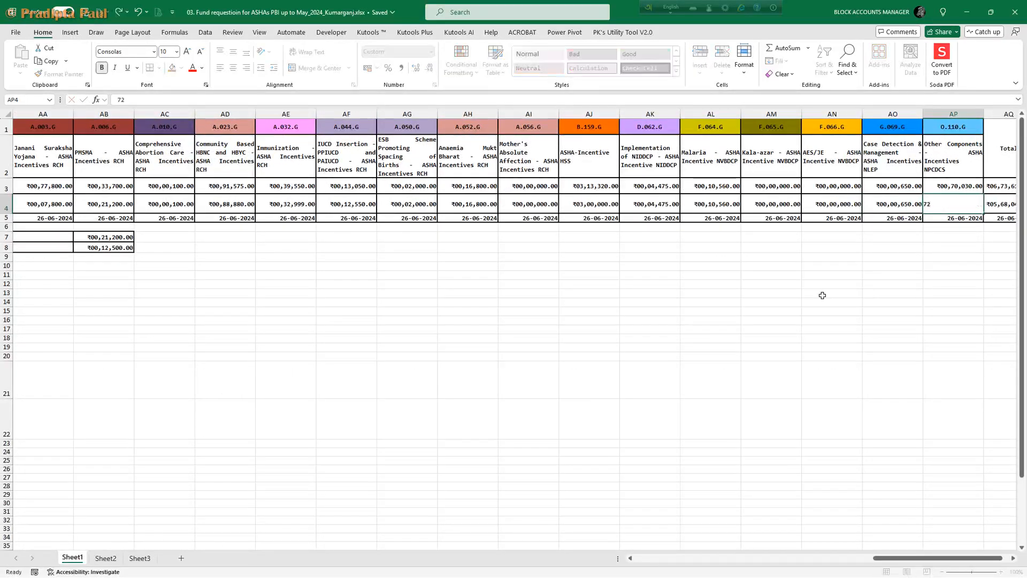
pyautogui.press('Right')
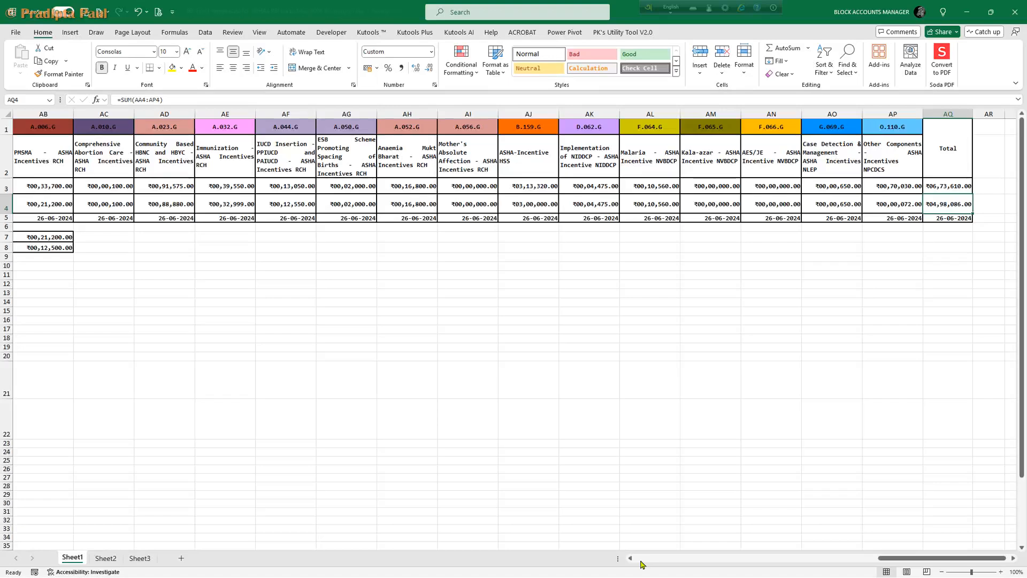
# - Compare the claimed incentives and present balances in rows 3 and 4 with the head-wise fund requirement table
pyautogui.click(641, 560)
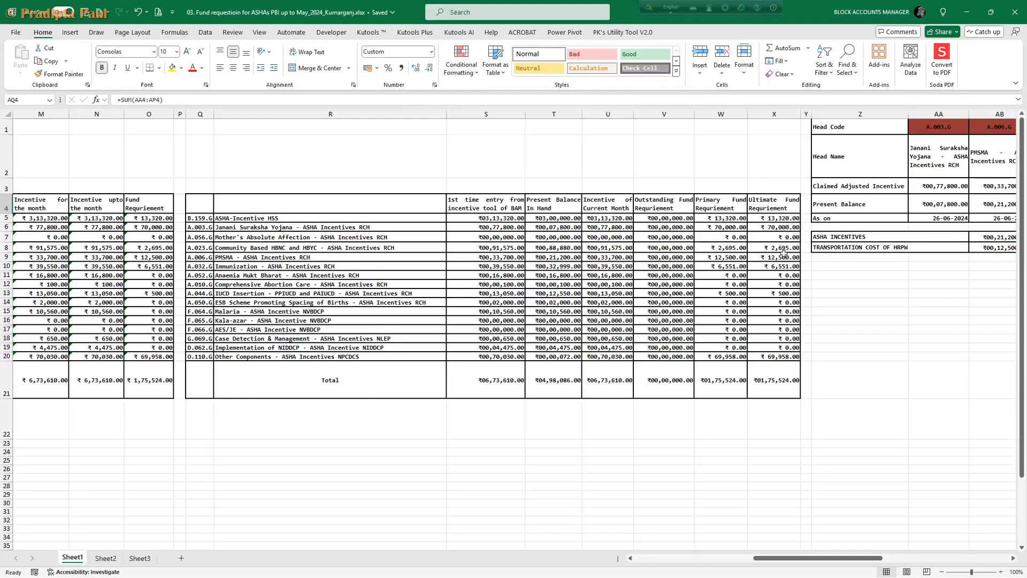
pyautogui.click(998, 560)
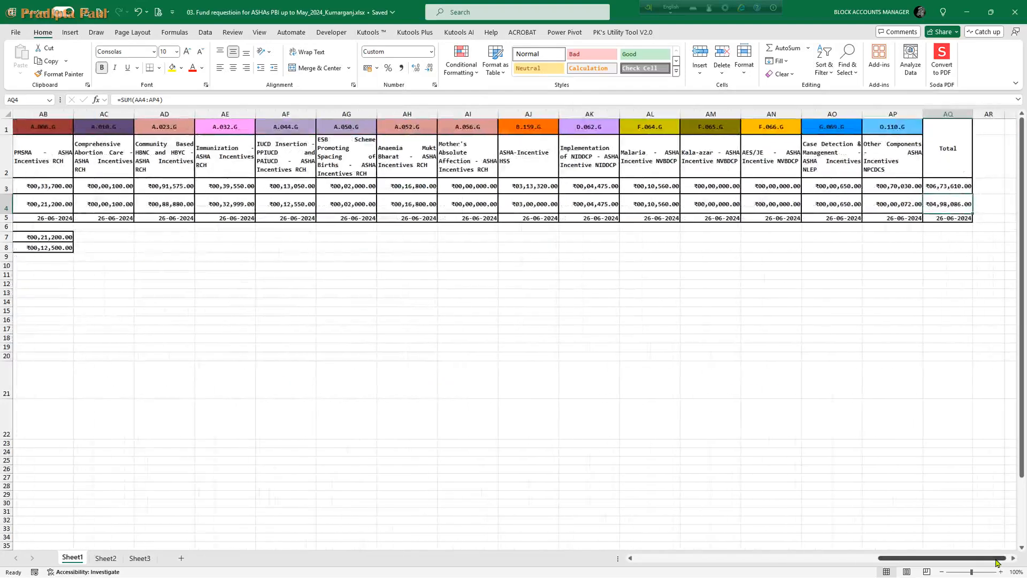
pyautogui.click(721, 564)
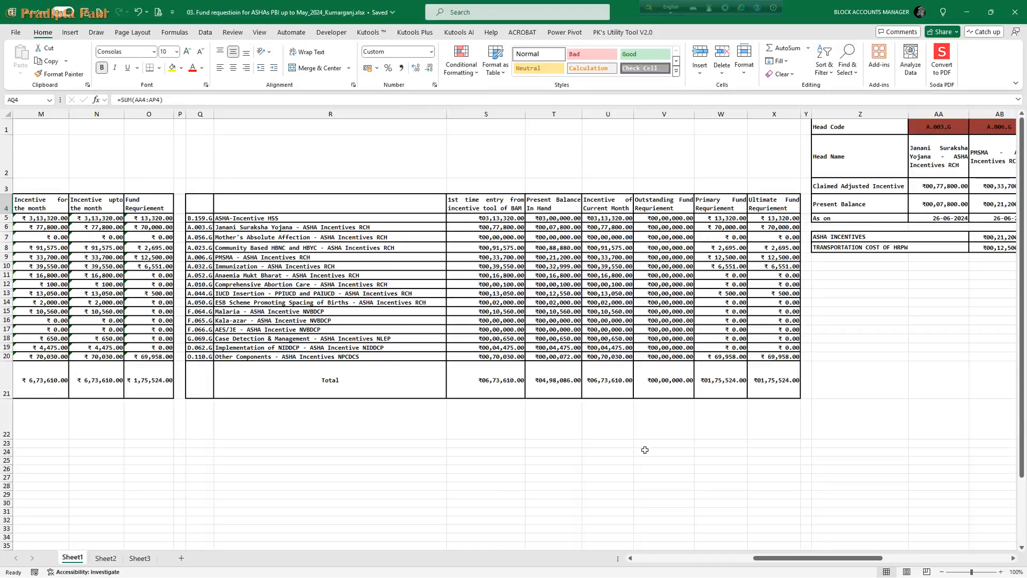
pyautogui.click(999, 559)
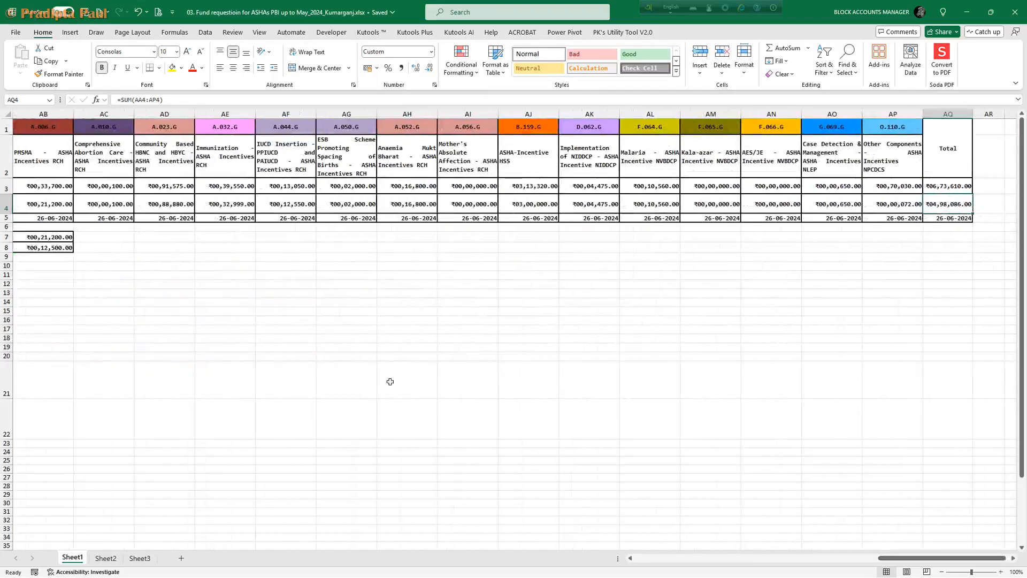
pyautogui.click(229, 186)
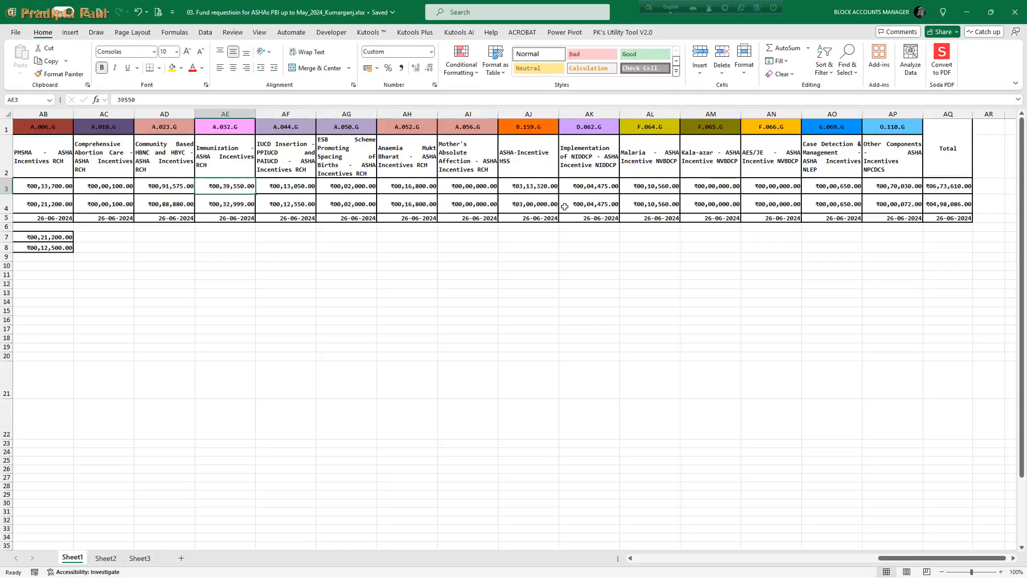
pyautogui.click(891, 207)
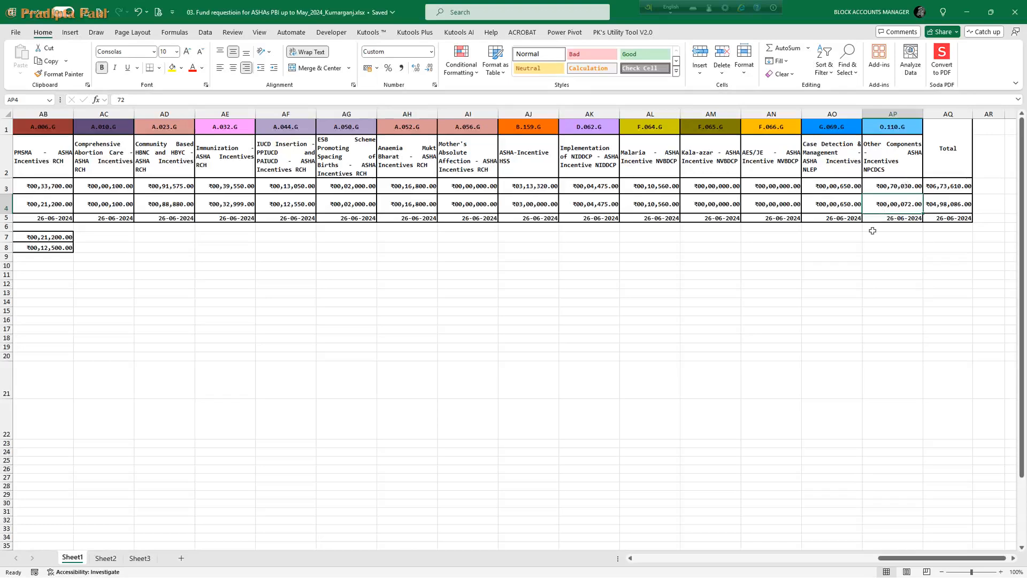
pyautogui.click(741, 558)
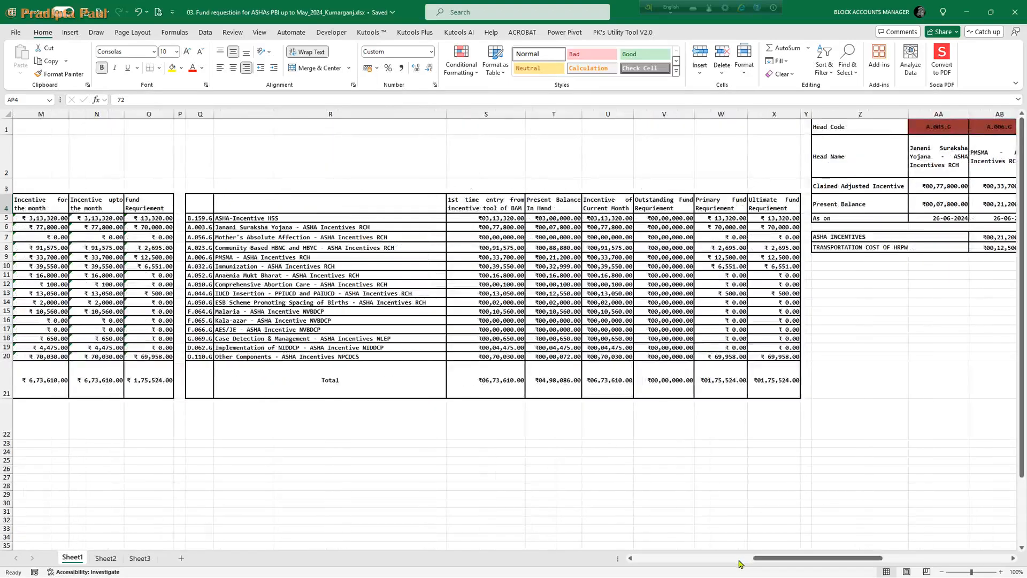
pyautogui.click(988, 560)
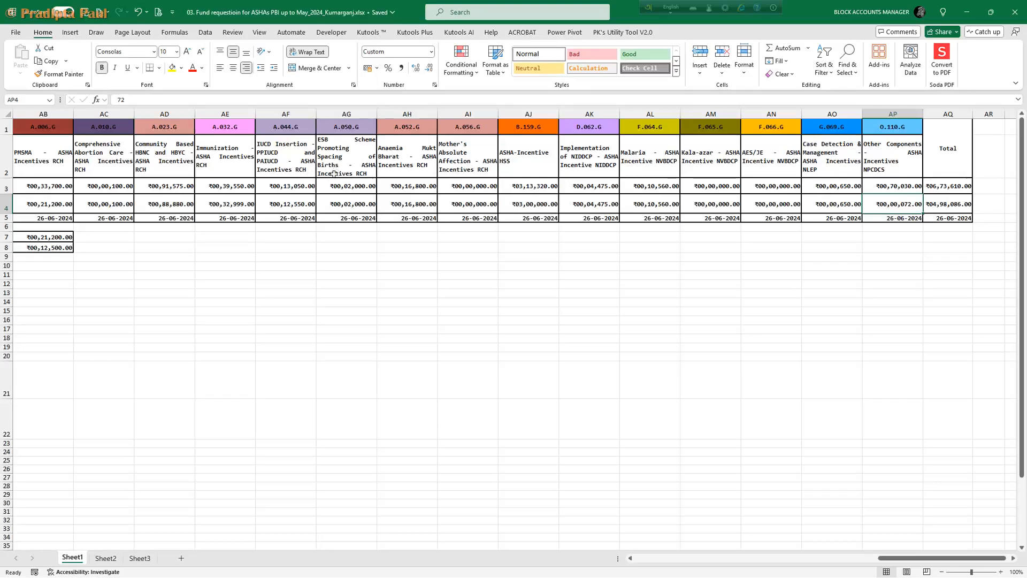
# - Set the Outstanding Fund Requirement for Malaria - ASHA Incentive NVBDCP in V15 to 2900
pyautogui.click(792, 558)
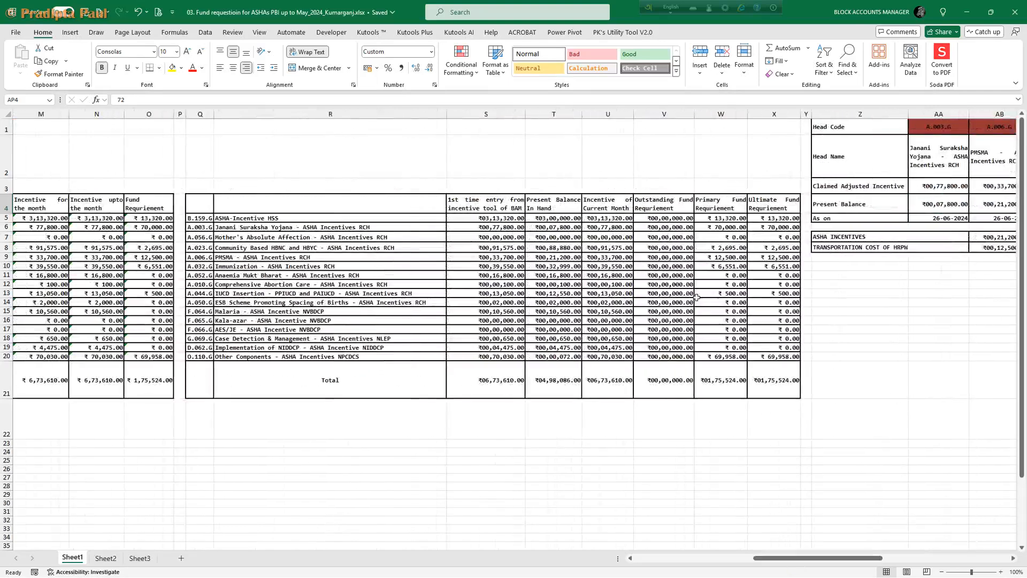
pyautogui.click(658, 237)
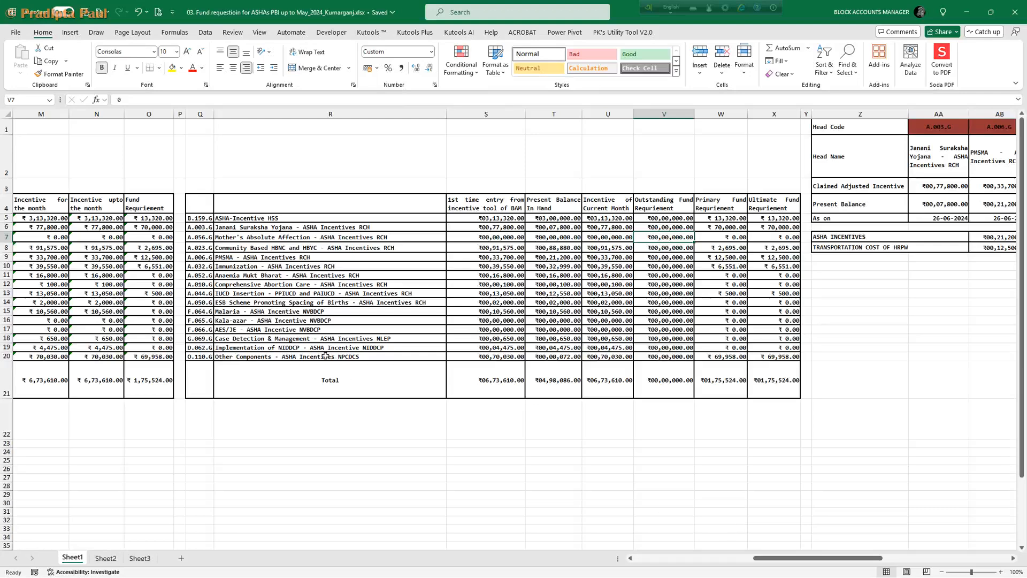
pyautogui.click(665, 312)
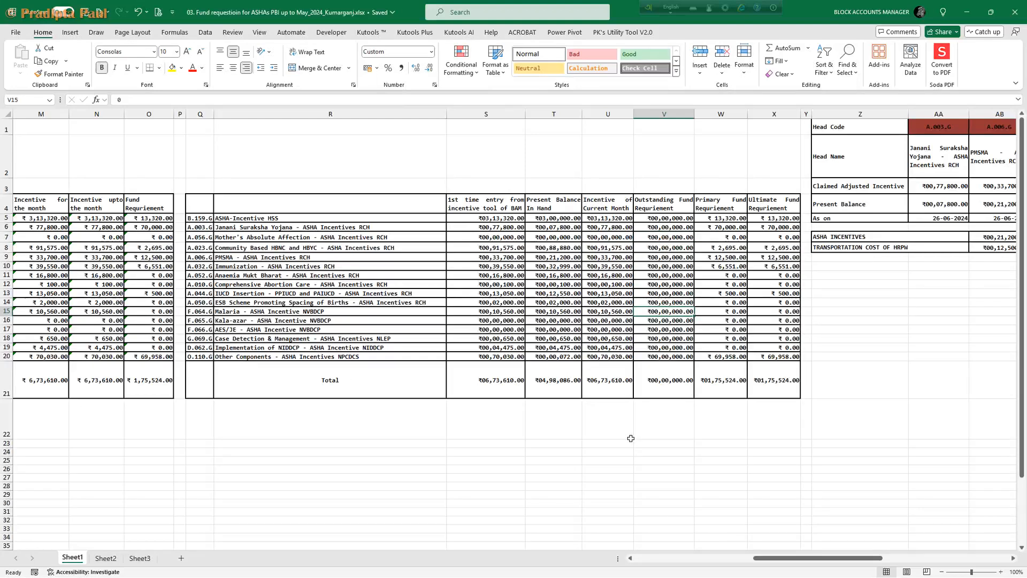
pyautogui.write('2,90')
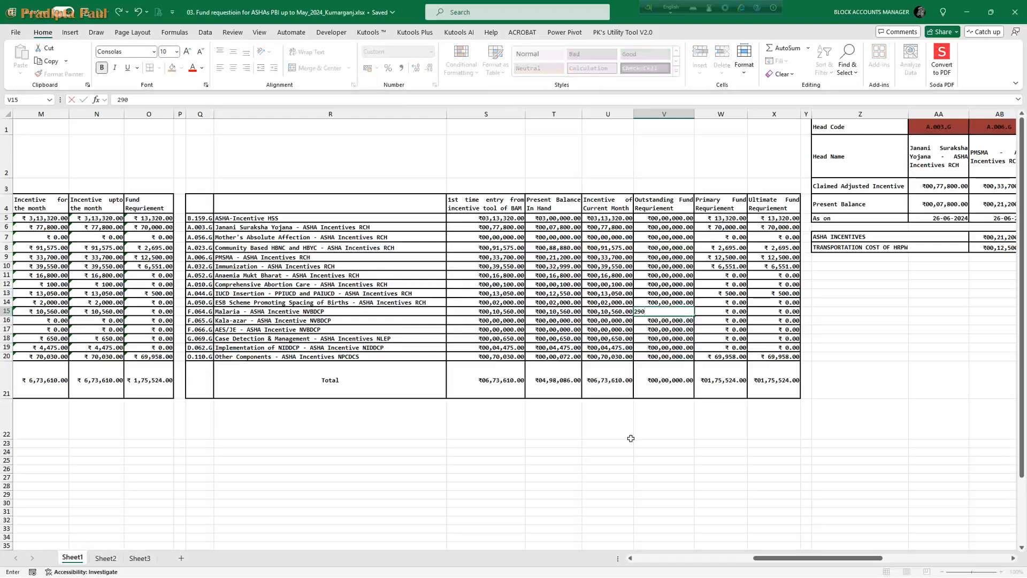
pyautogui.write('00,02,900.00')
pyautogui.press('Tab')
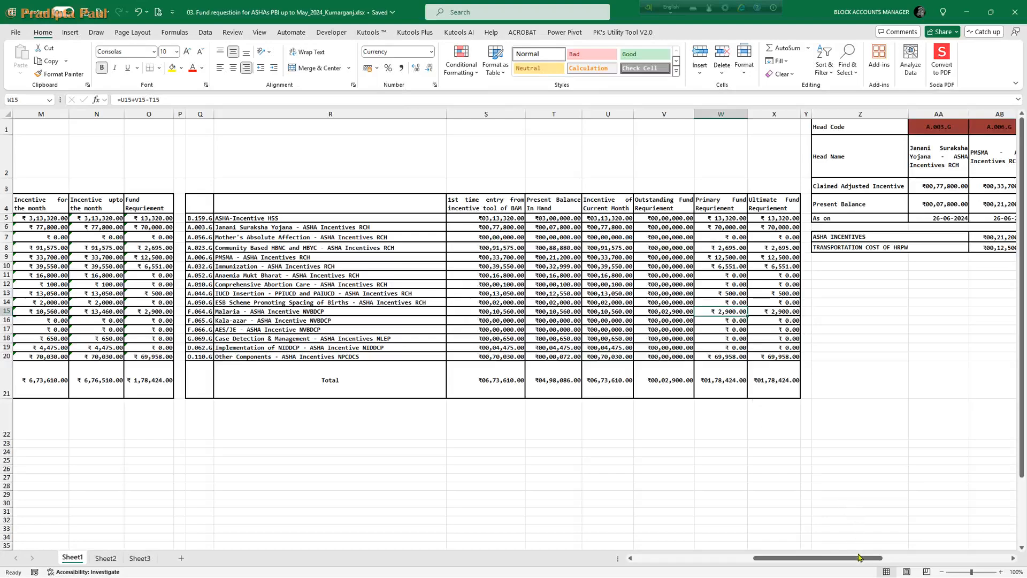
pyautogui.click(631, 559)
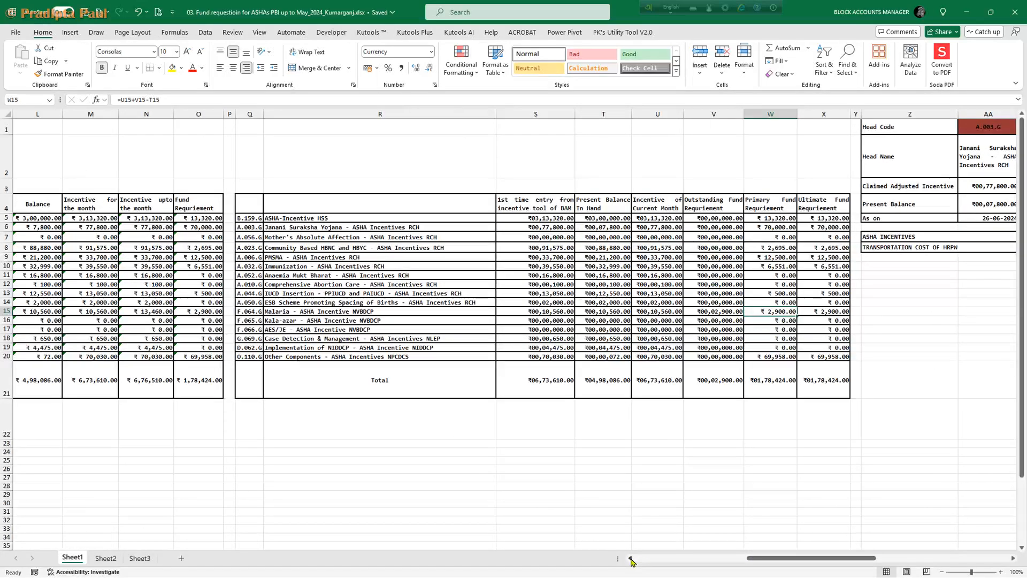
# - Inspect the Balance formula for ASHA-Incentive HSS in L5 of the linked fund requirement summary
pyautogui.click(632, 560)
pyautogui.click(631, 559)
pyautogui.click(632, 559)
pyautogui.click(631, 560)
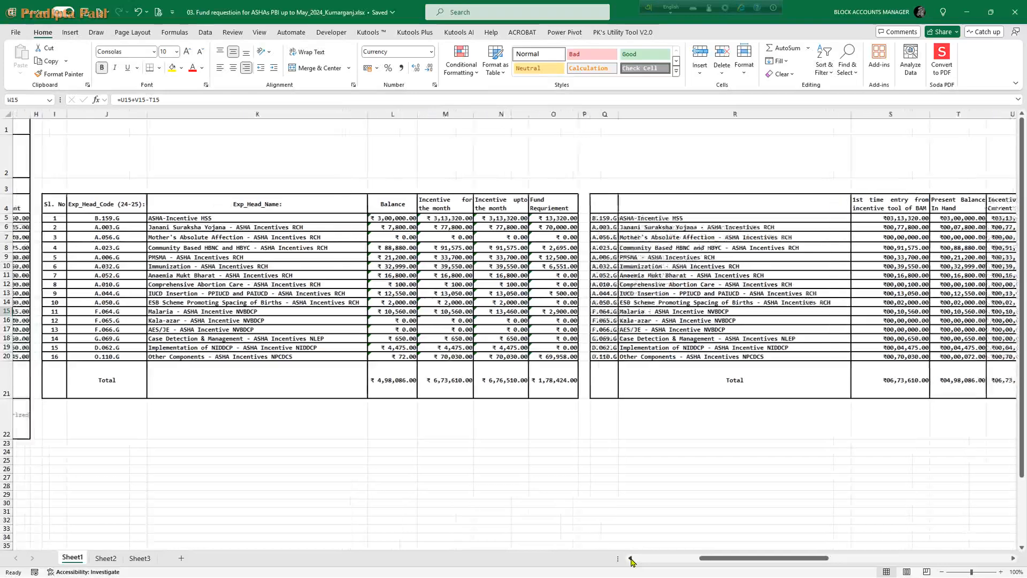
pyautogui.click(632, 559)
pyautogui.click(632, 559)
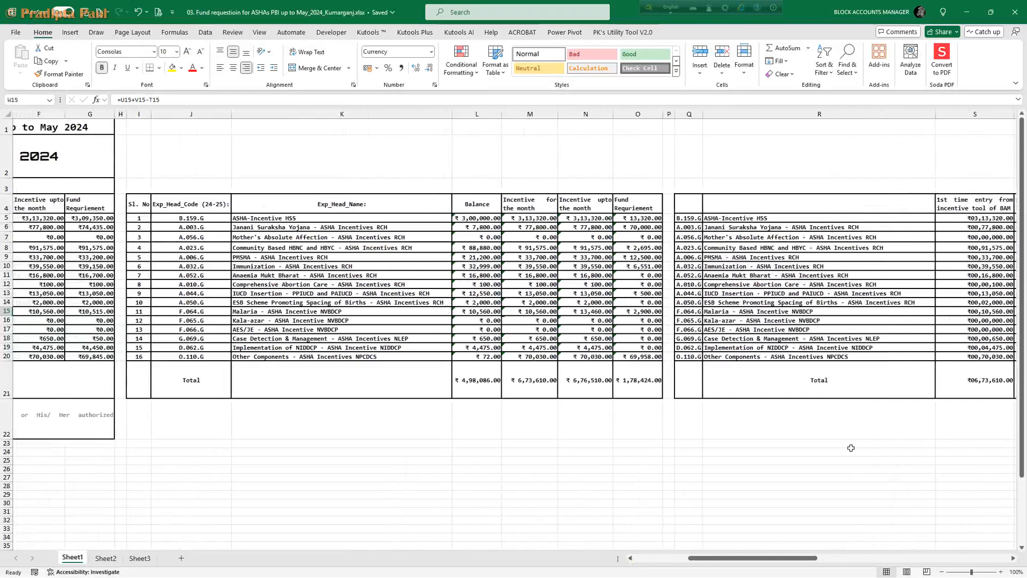
pyautogui.click(474, 218)
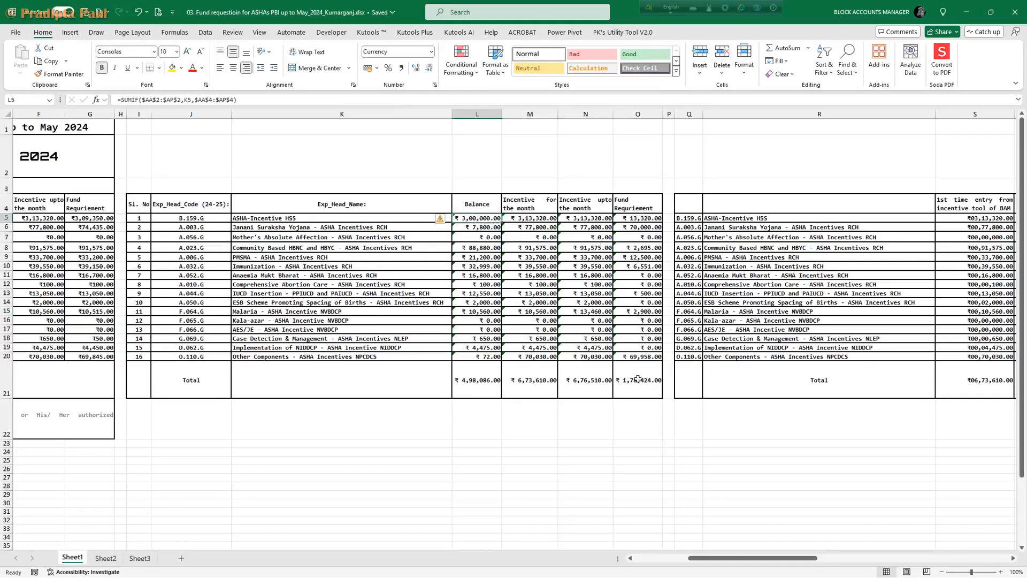
# - Compare the linked fund requirement summary with the head-wise calculation table and the claim and balance entries beside it
pyautogui.moveTo(1013, 560); pyautogui.dragTo(1013, 561)
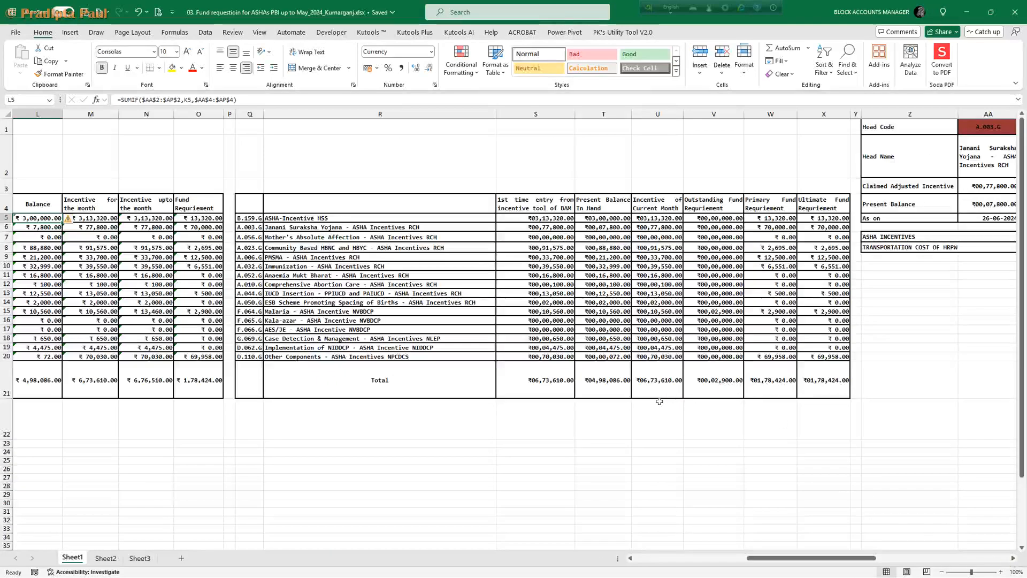
pyautogui.click(630, 559)
pyautogui.click(631, 559)
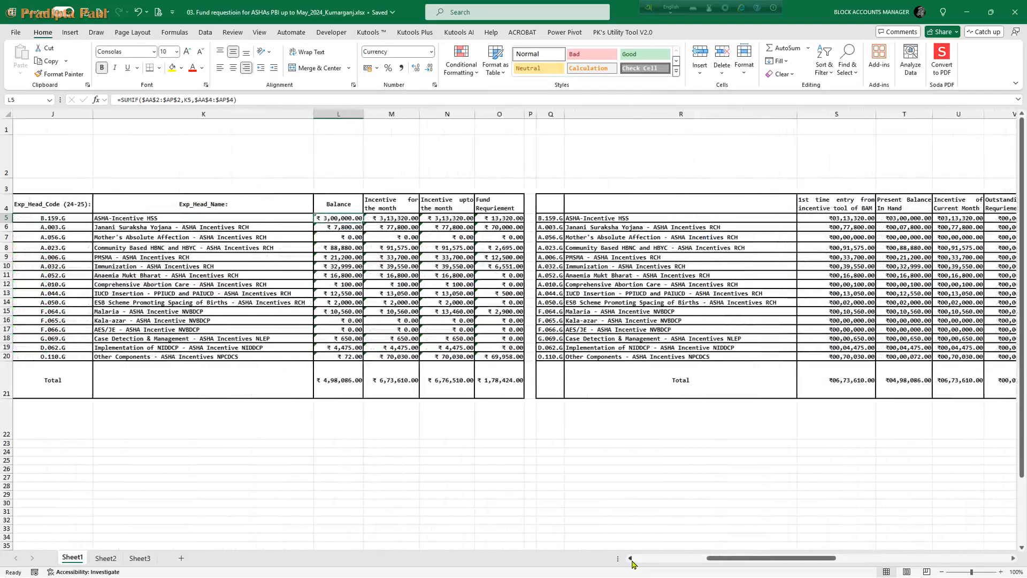
pyautogui.click(1012, 559)
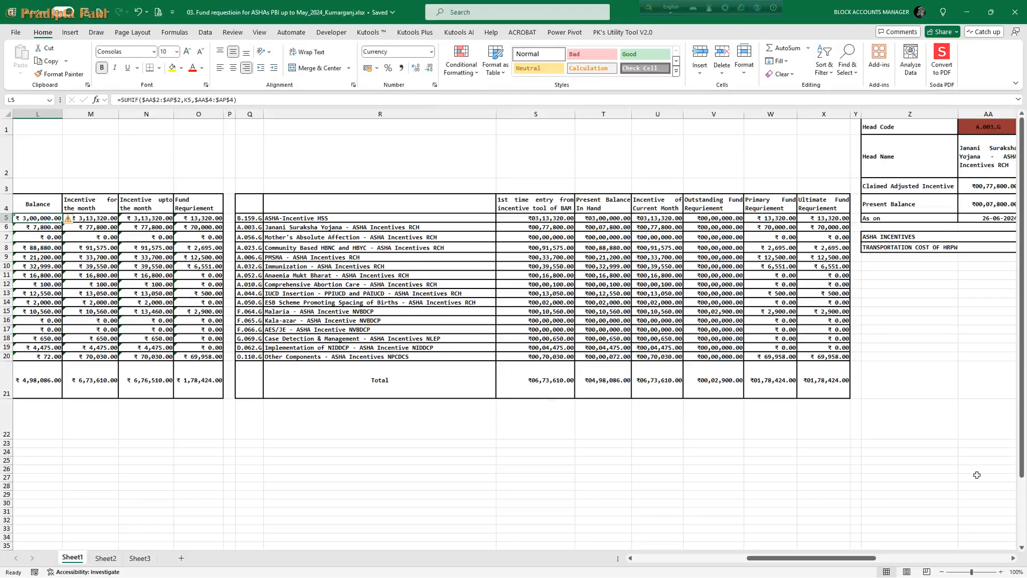
pyautogui.moveTo(1008, 559); pyautogui.dragTo(1007, 560)
pyautogui.click(631, 558)
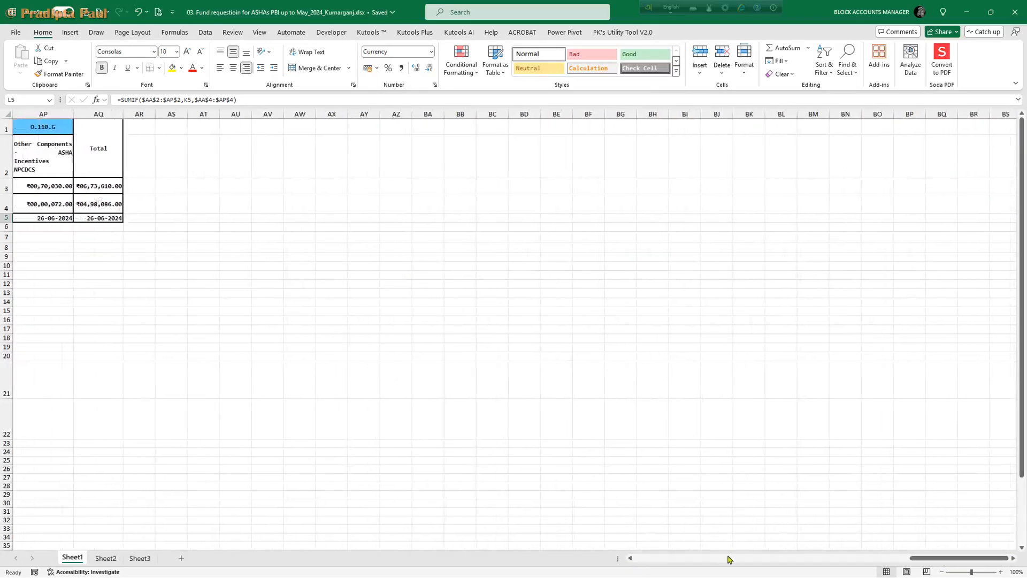
# - Check the total Present Balance in T21 of the calculation table against the Present Balance total in AQ4
pyautogui.click(638, 559)
pyautogui.click(639, 561)
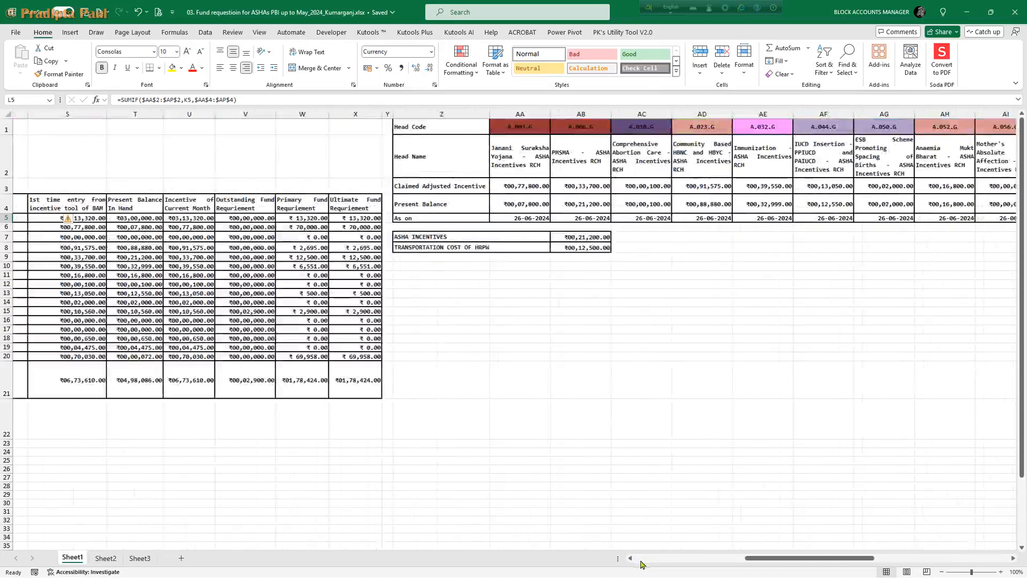
pyautogui.click(638, 561)
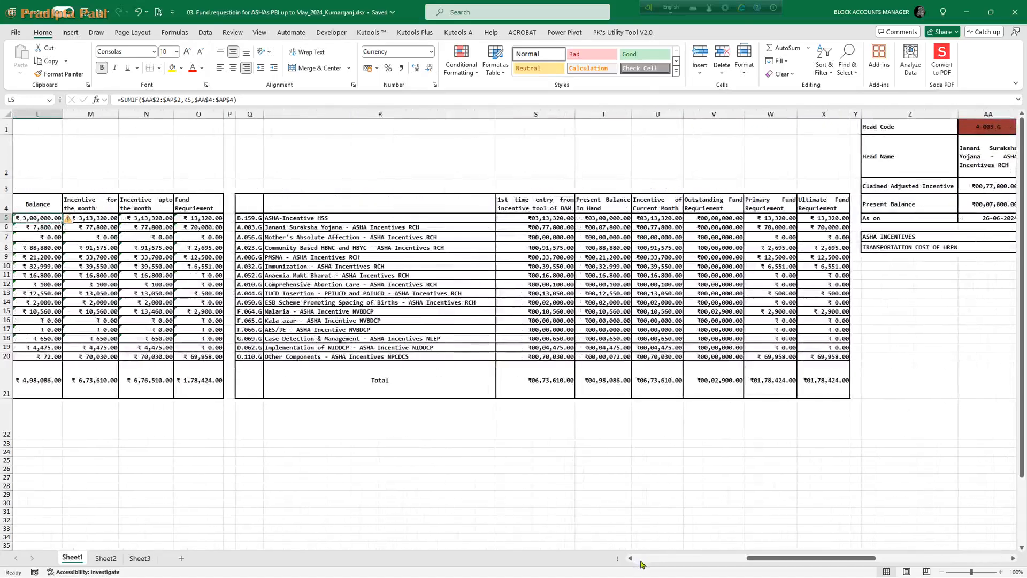
pyautogui.click(607, 388)
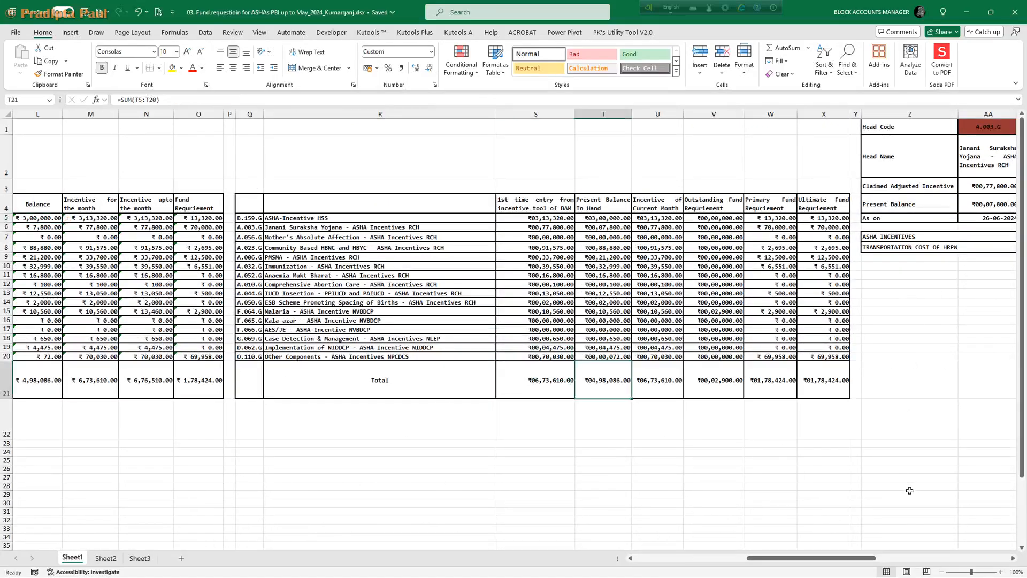
pyautogui.click(986, 559)
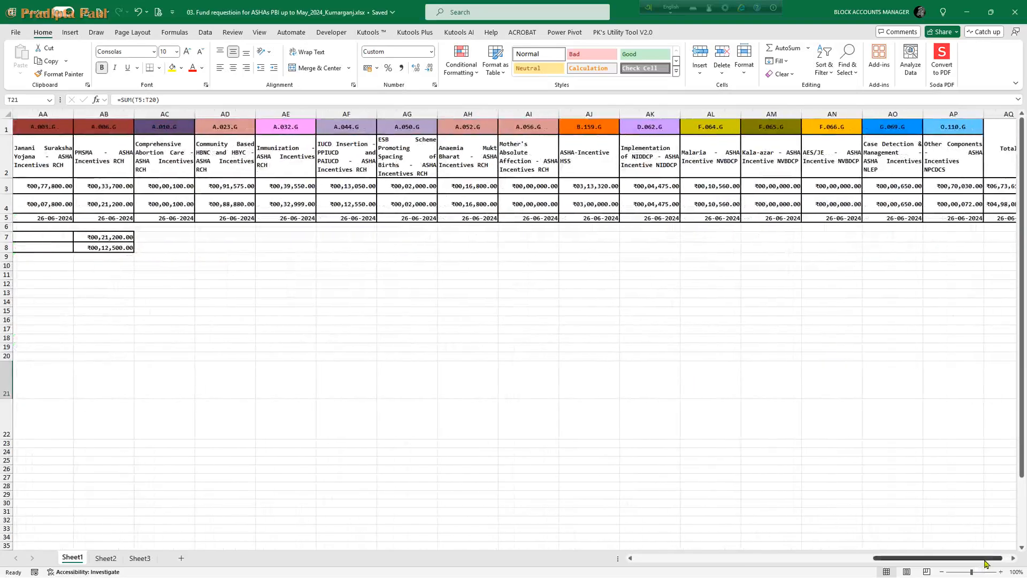
pyautogui.click(997, 203)
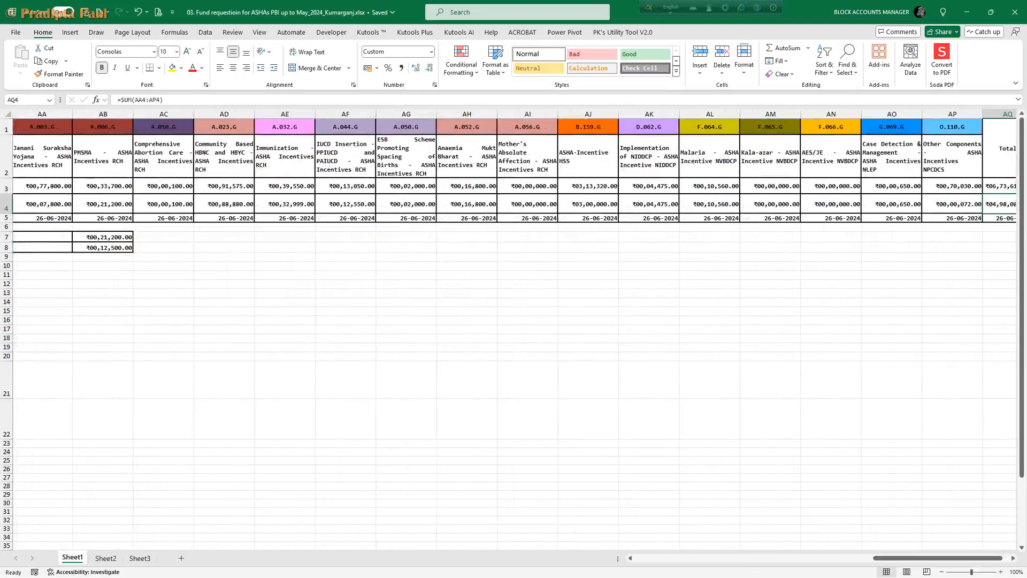
# - Inspect the ASHA-Incentive HSS formulas for current month incentive, primary requirement and ultimate requirement in U5, W5 and X5
pyautogui.click(688, 558)
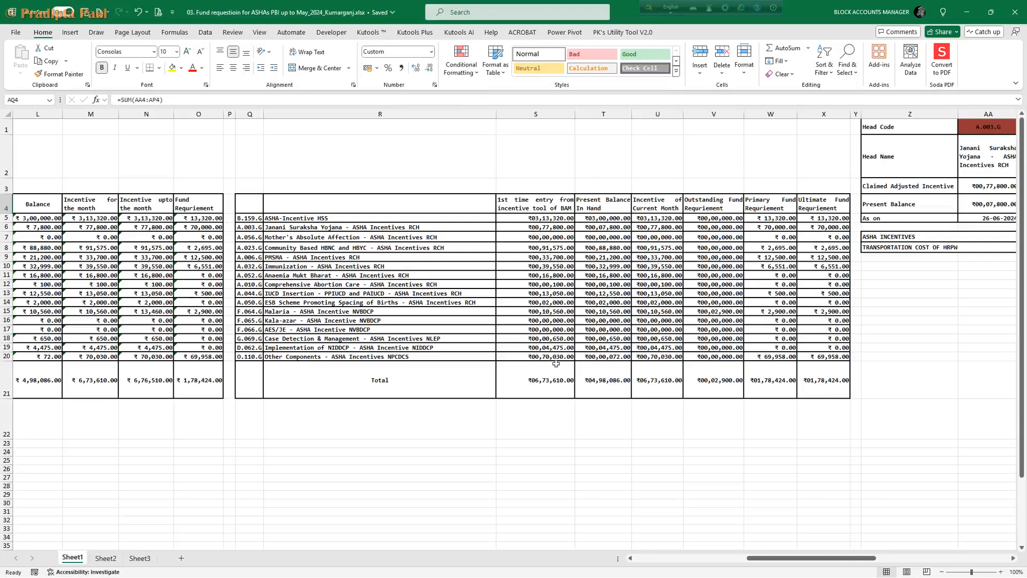
pyautogui.click(664, 220)
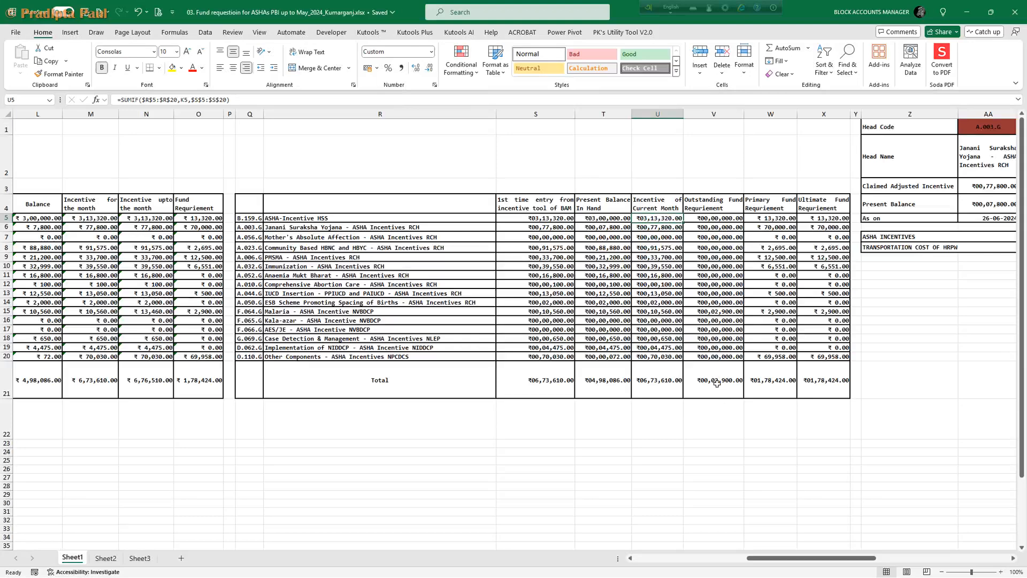
pyautogui.click(777, 219)
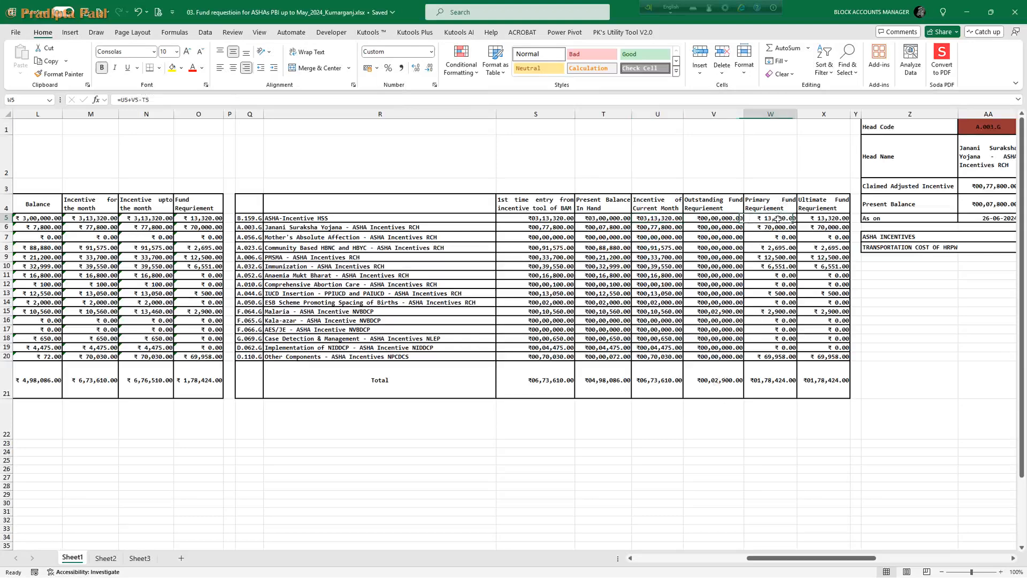
pyautogui.click(832, 220)
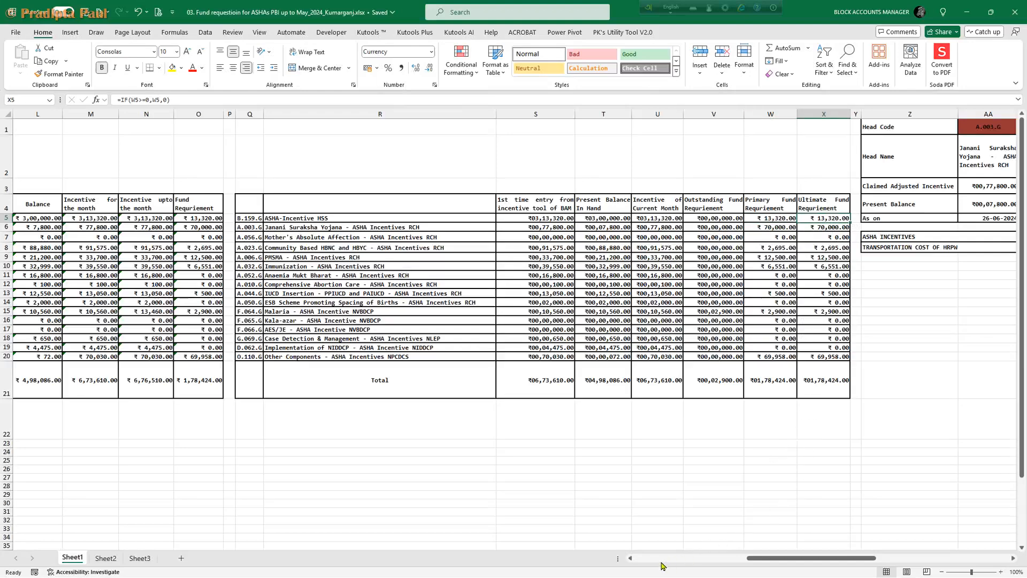
# - Select the head-wise summary data in J5:O20 for comparison with the requisition form
pyautogui.hscroll(-5, 661, 565)
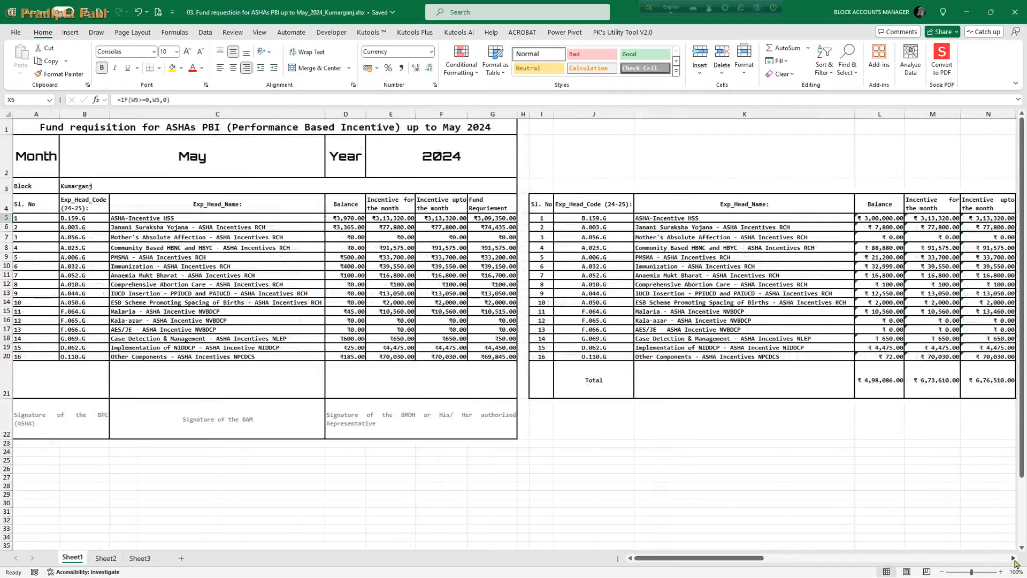
pyautogui.hscroll(2, 1015, 563)
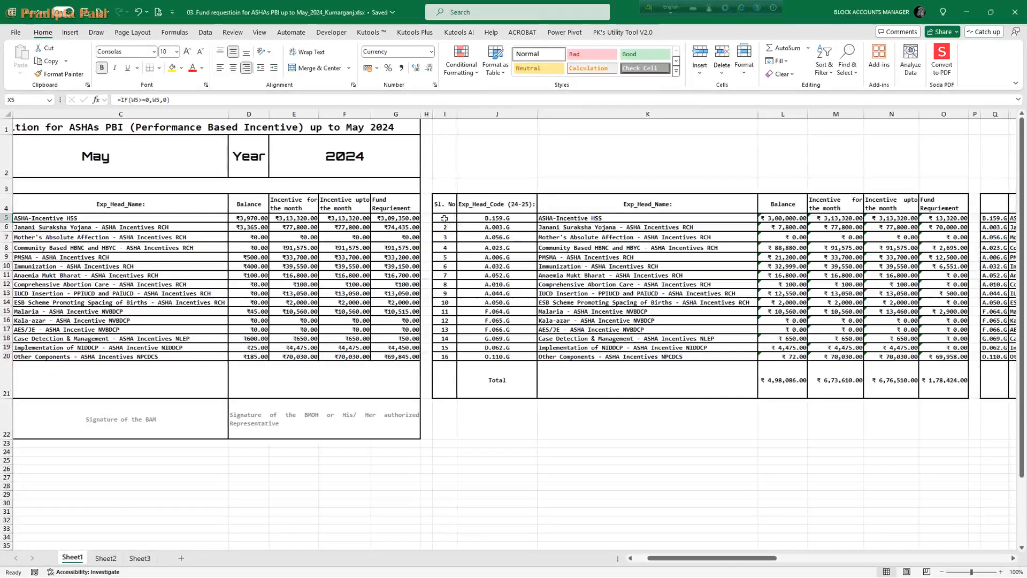
pyautogui.moveTo(476, 219)
pyautogui.mouseDown()
pyautogui.moveTo(754, 256)
pyautogui.moveTo(938, 373)
pyautogui.moveTo(939, 356)
pyautogui.mouseUp()
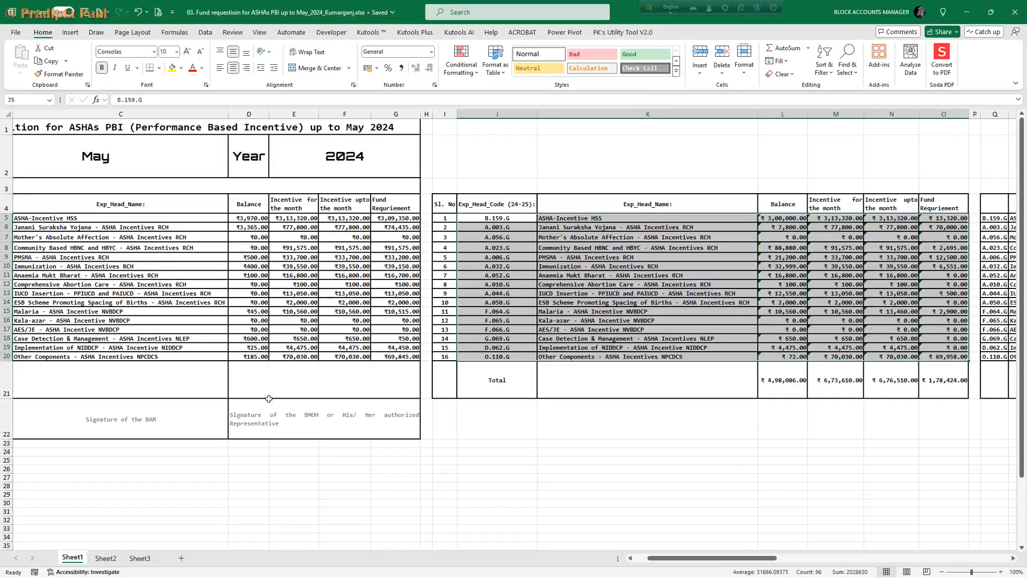
# - Expand the formula bar and select columns H through AR to review the working area beside the requisition form
pyautogui.click(631, 558)
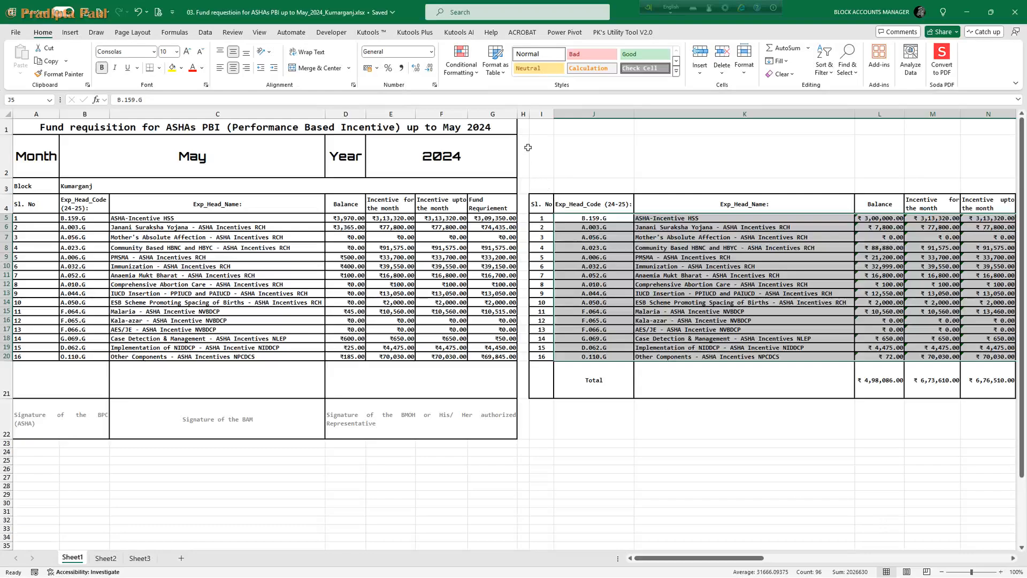
pyautogui.click(522, 107)
pyautogui.click(1018, 100)
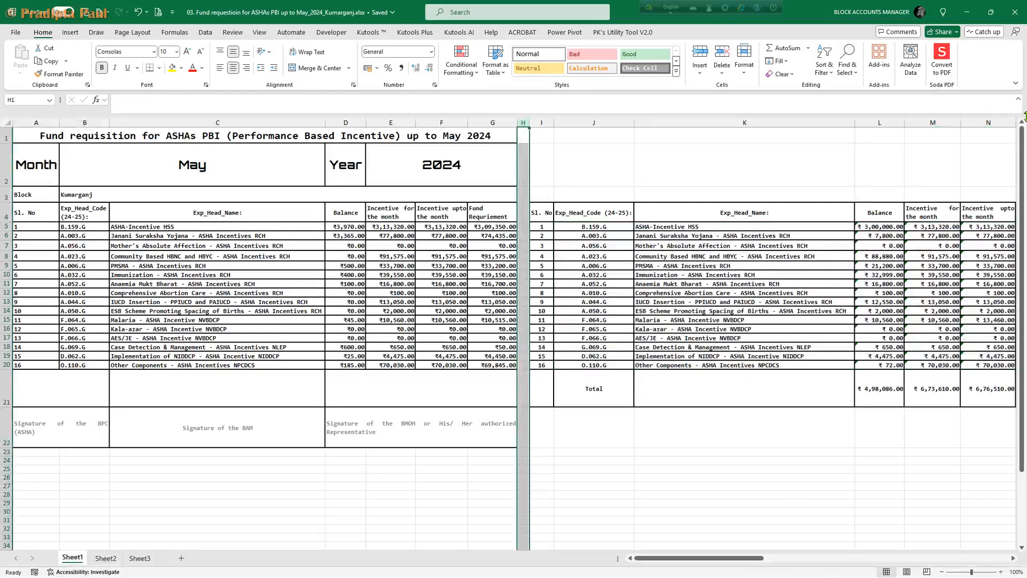
pyautogui.moveTo(523, 122); pyautogui.dragTo(981, 149)
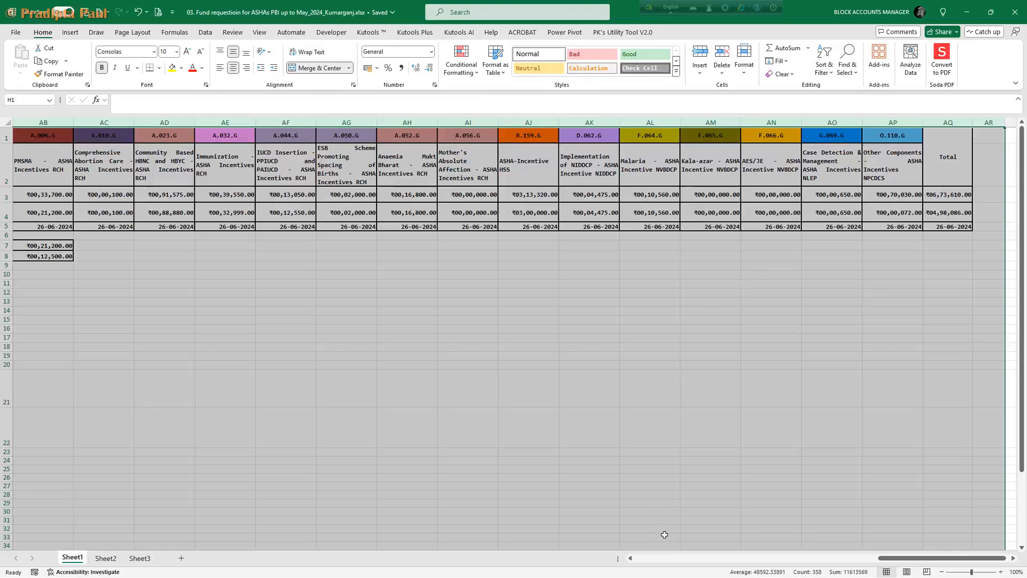
pyautogui.click(651, 560)
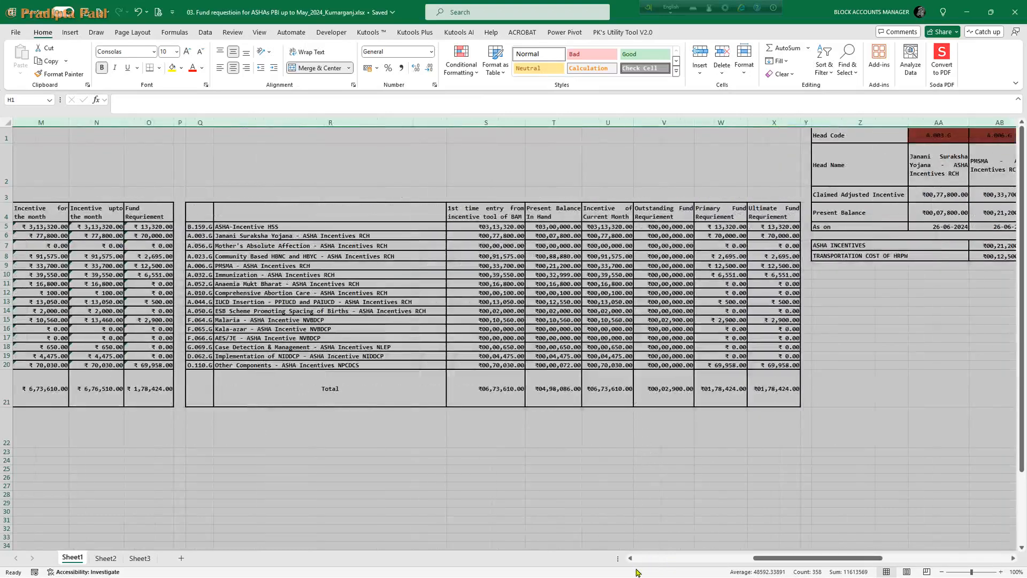
# - Check the requisition form's title in row 1 and its Month entry in B2
pyautogui.click(642, 559)
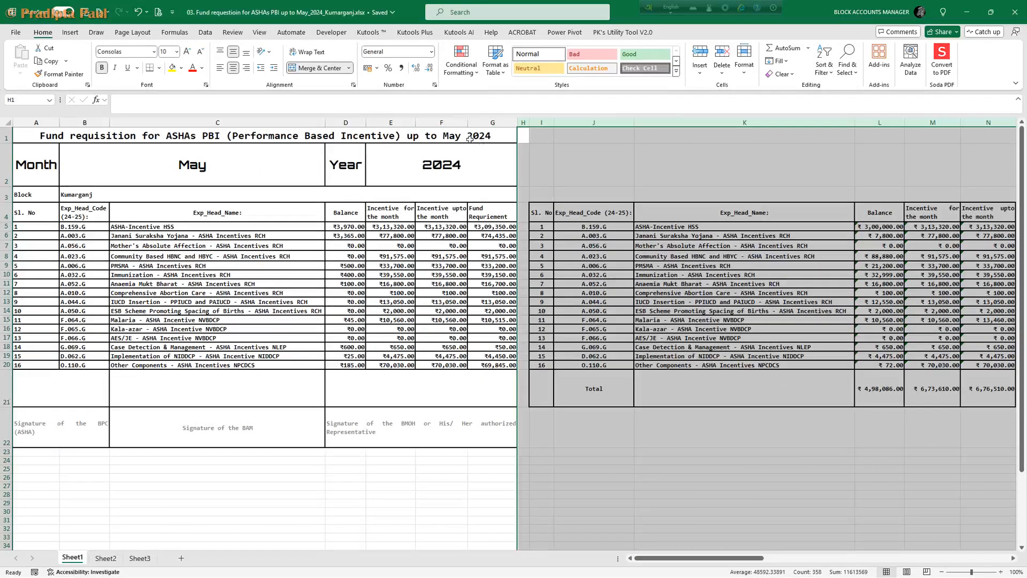
pyautogui.click(454, 136)
pyautogui.click(210, 169)
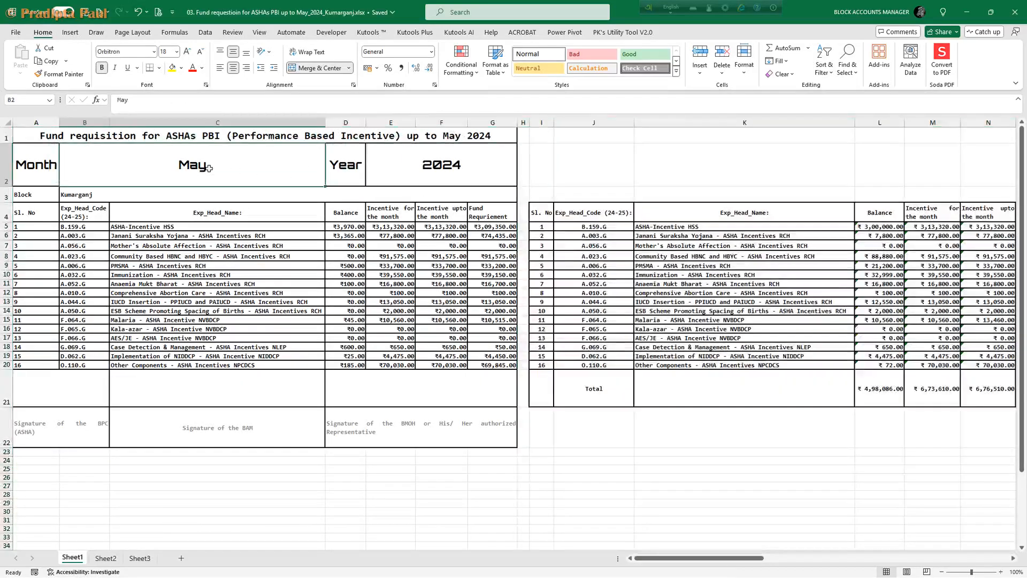